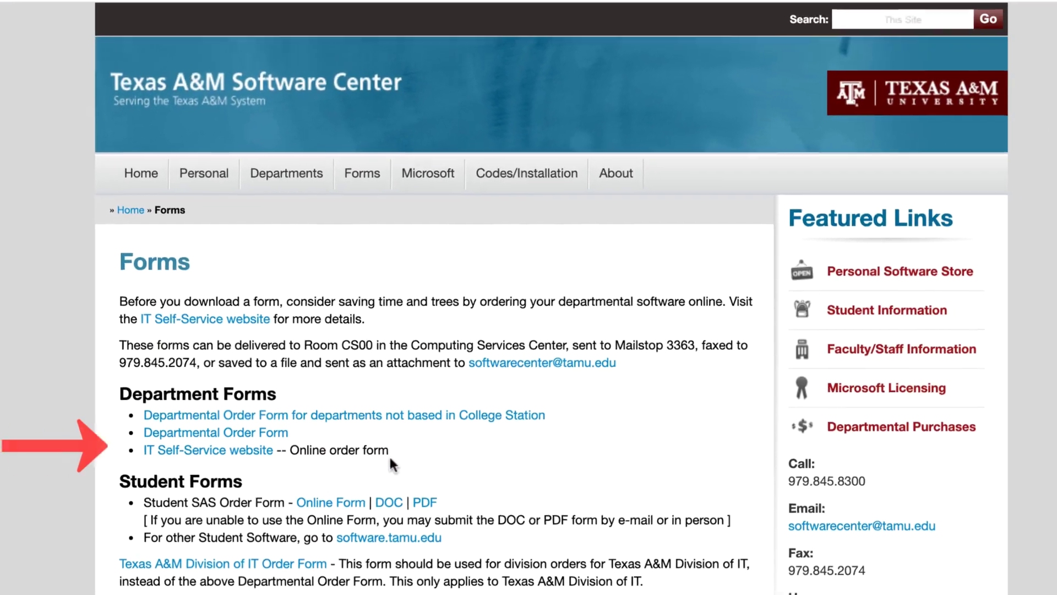
# In the IT Self-Service order form, filter to C software and add Camtasia/SnagIt to the cart
pyautogui.click(248, 455)
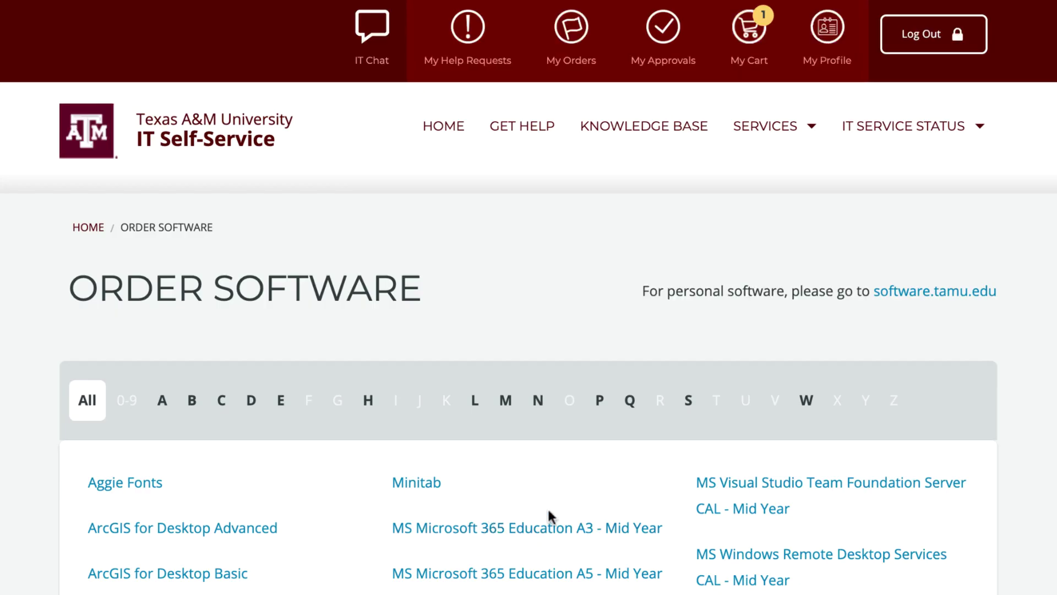
pyautogui.click(222, 404)
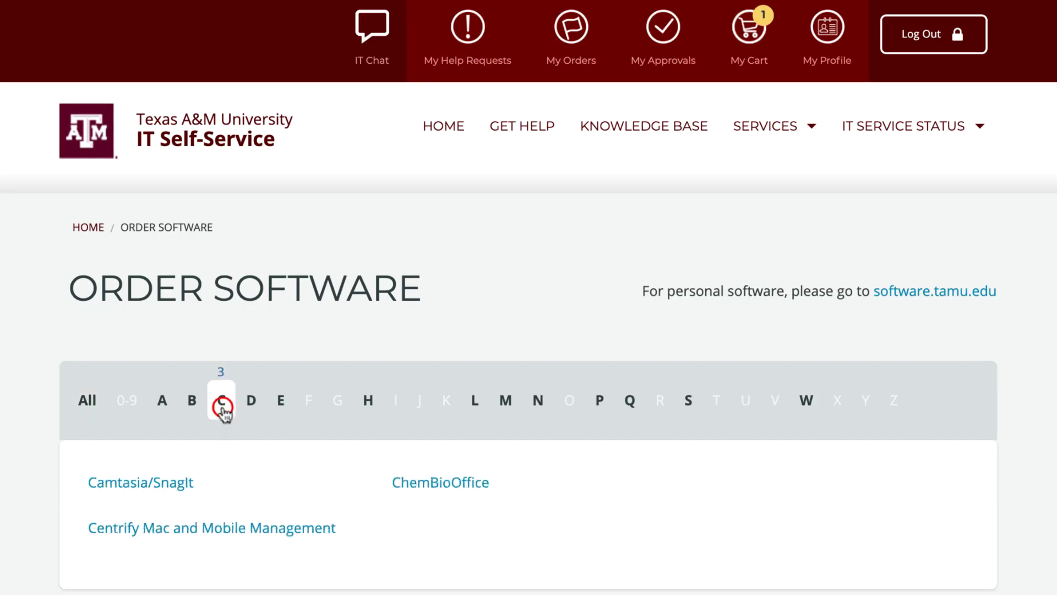
pyautogui.click(180, 487)
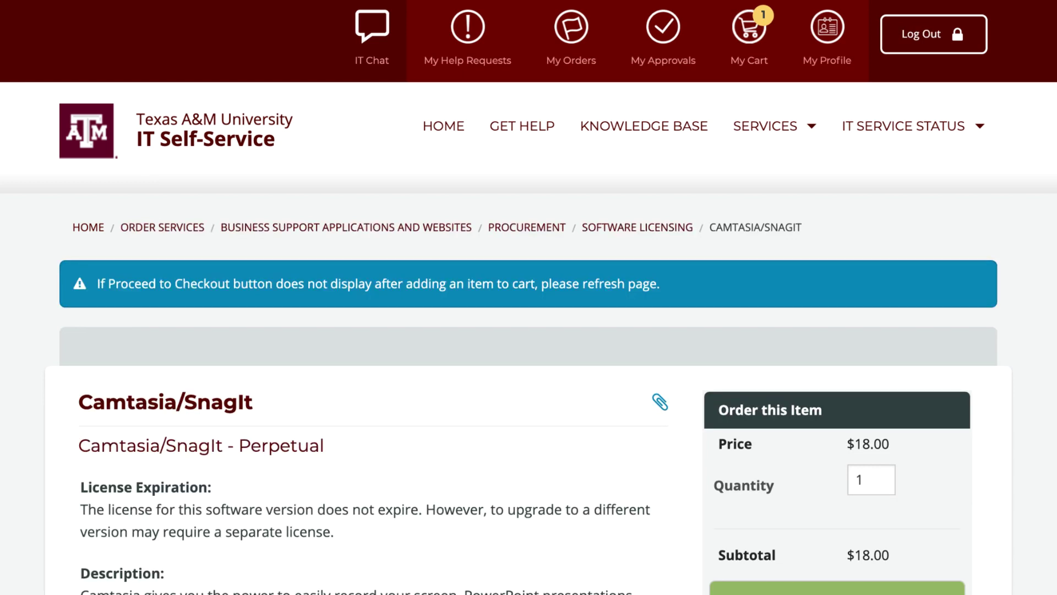
pyautogui.scroll(-2, 529, 297)
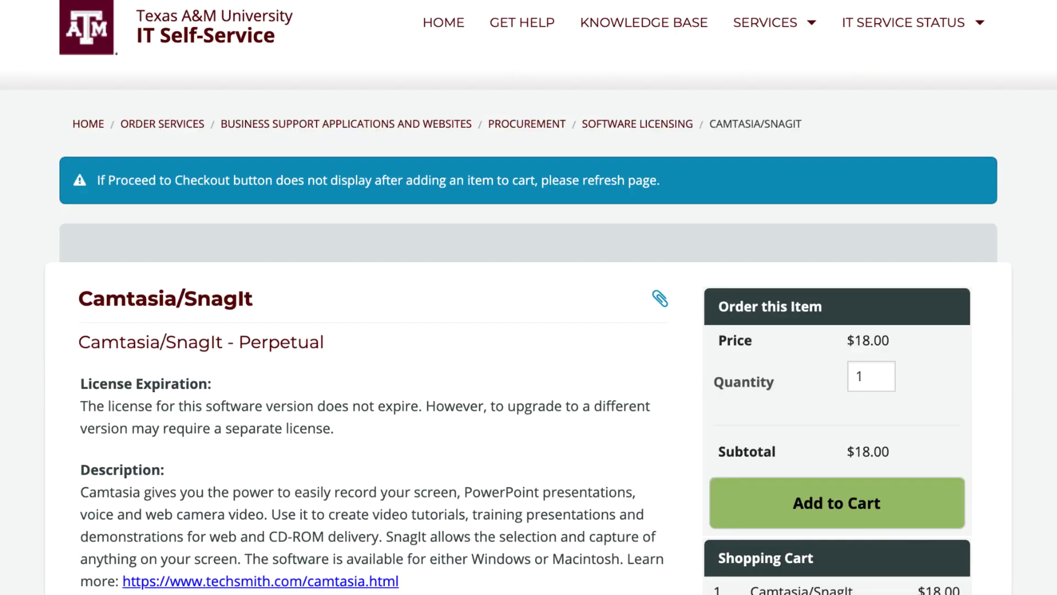
pyautogui.click(837, 503)
# Set the Camtasia/SnagIt licence's operating system to Macintosh
pyautogui.scroll(-6, 793, 511)
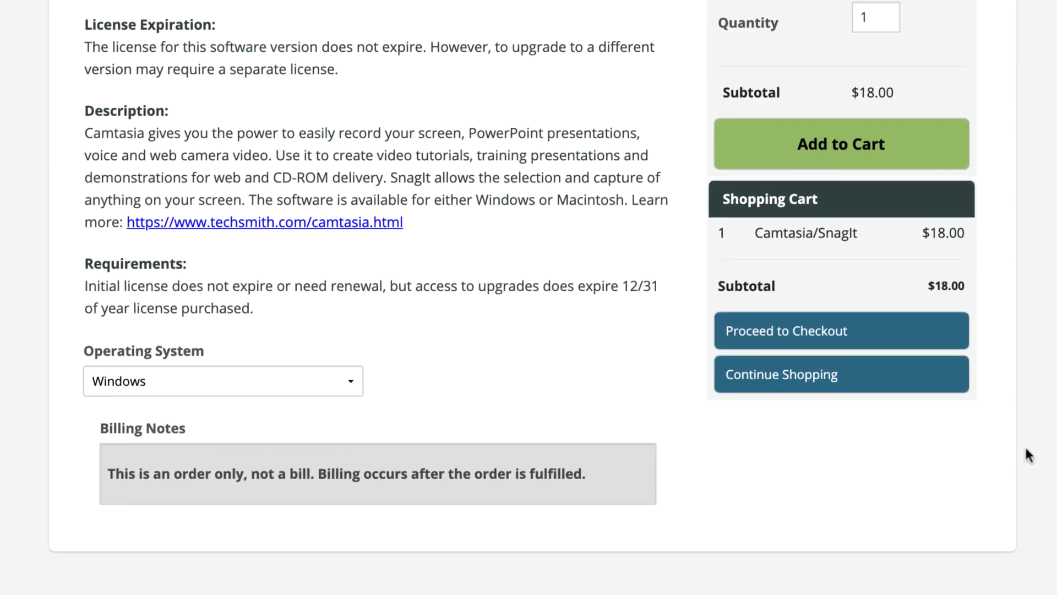
pyautogui.click(235, 382)
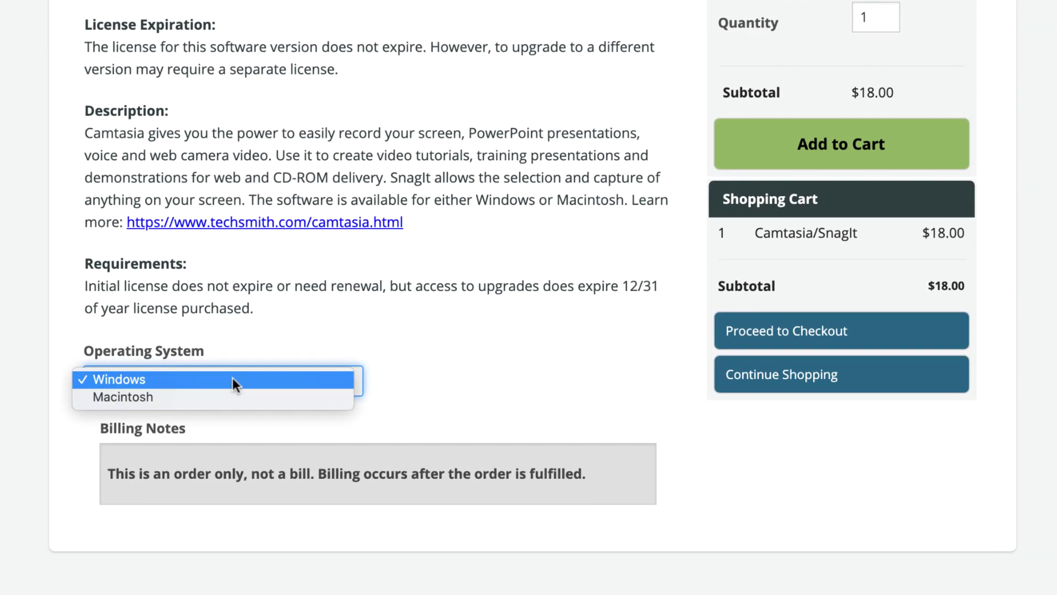
pyautogui.click(233, 378)
pyautogui.click(235, 381)
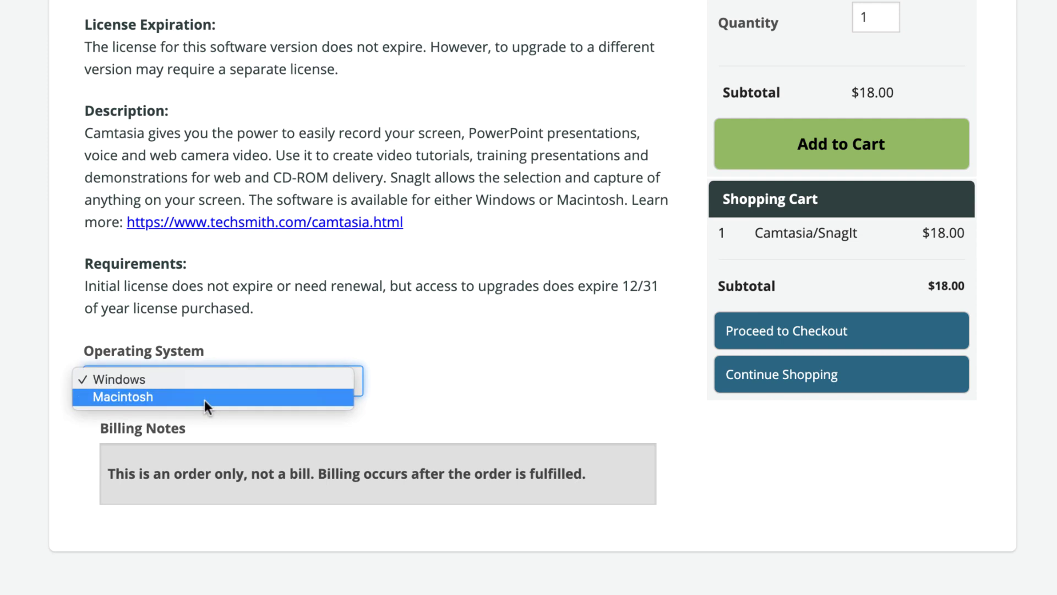
pyautogui.click(205, 397)
pyautogui.click(491, 384)
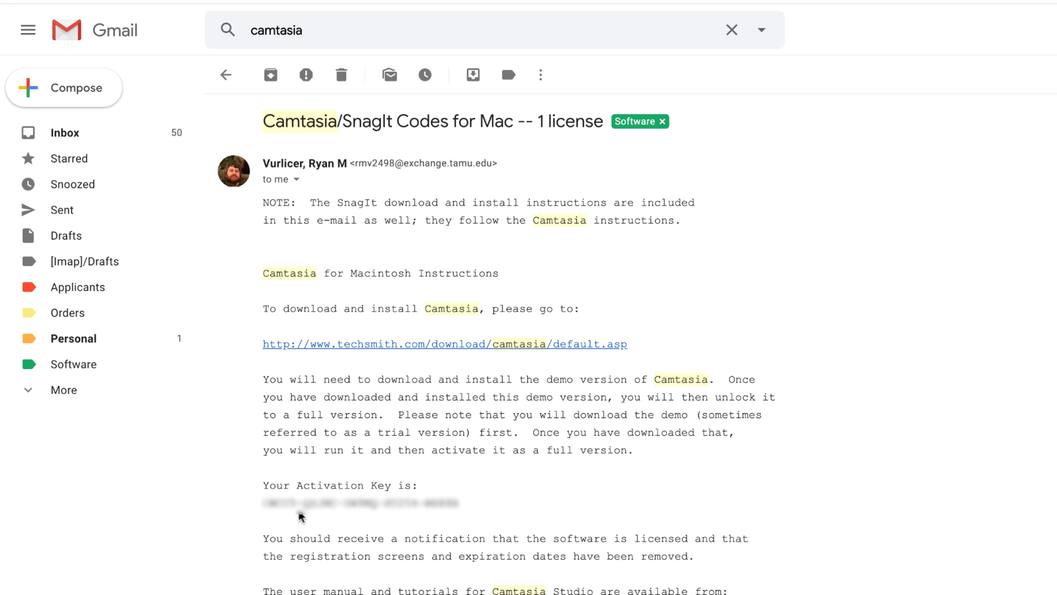
# Highlight the activation key in the Camtasia/SnagIt Codes for Mac email, then deselect it
pyautogui.moveTo(260, 502); pyautogui.dragTo(461, 503)
pyautogui.click(502, 502)
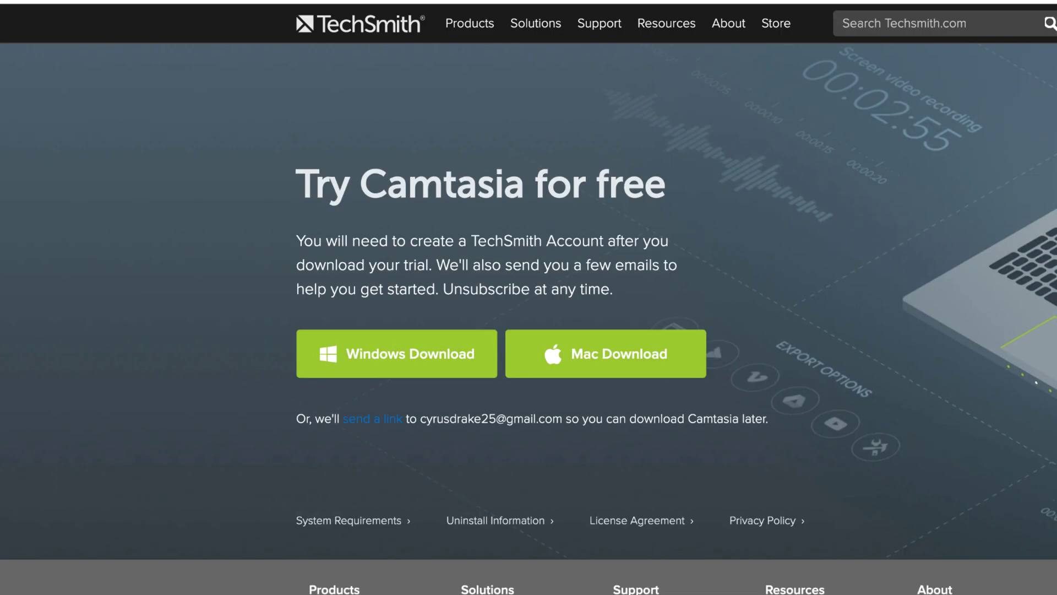
# Close the TechSmith trial page and go back to the Camtasia licence email
pyautogui.hotkey('ctrl', 'w')
pyautogui.click(957, 279)
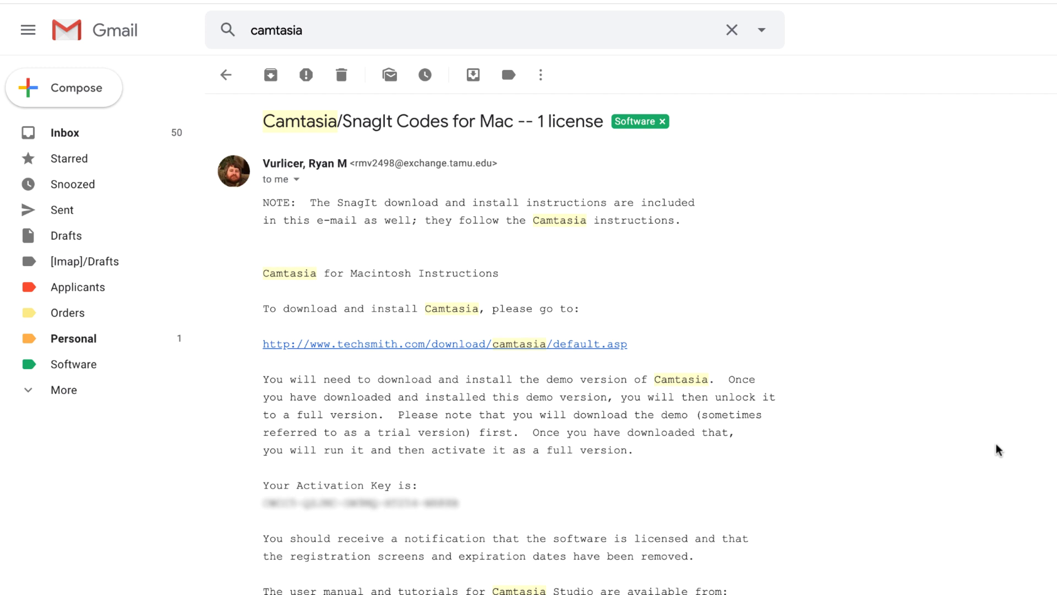
pyautogui.click(911, 385)
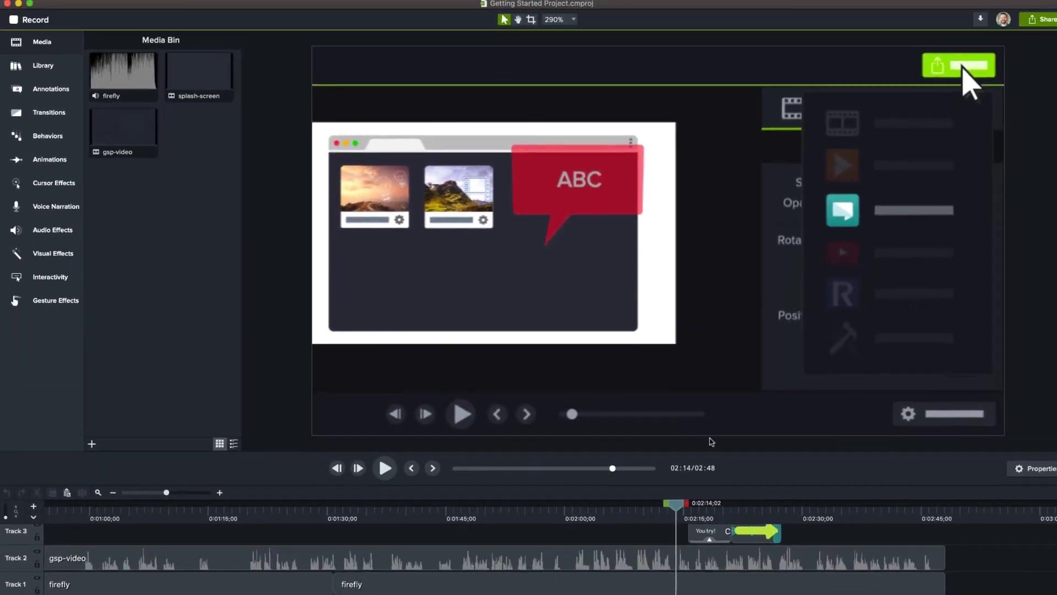
pyautogui.moveTo(678, 506); pyautogui.dragTo(526, 507)
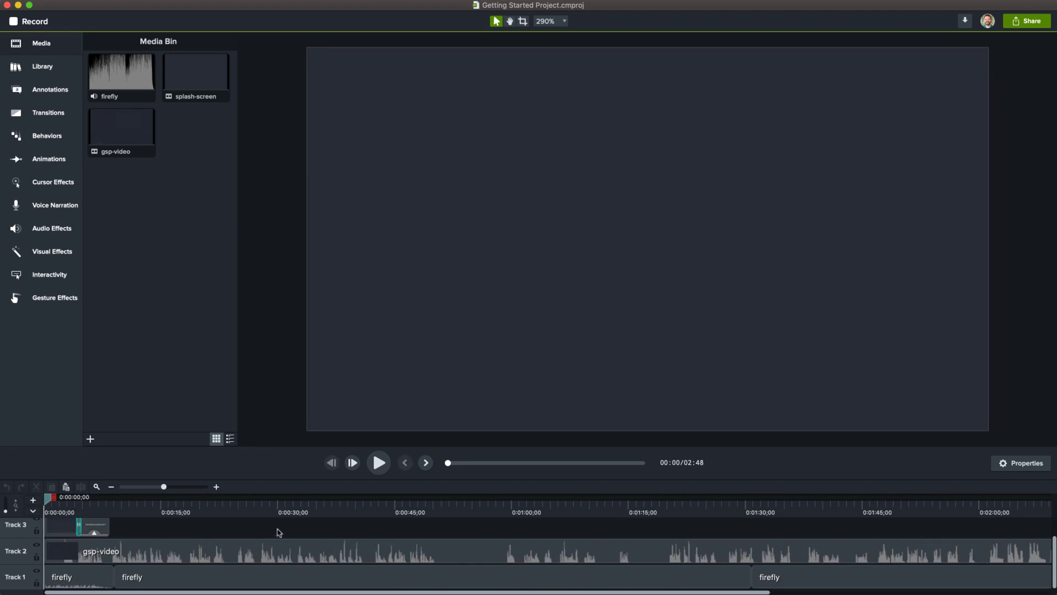
pyautogui.click(551, 23)
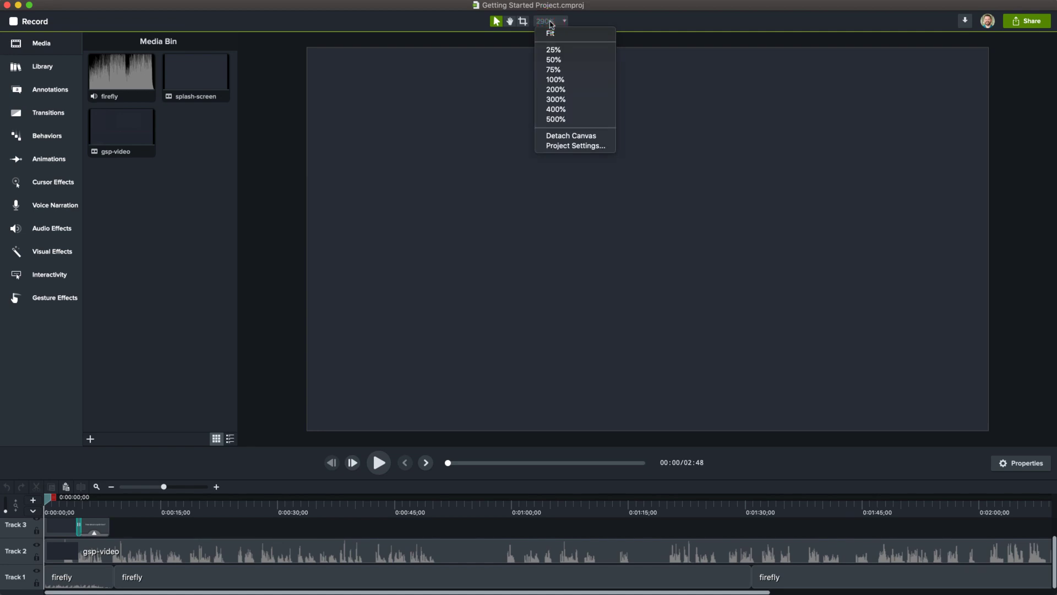
pyautogui.click(551, 22)
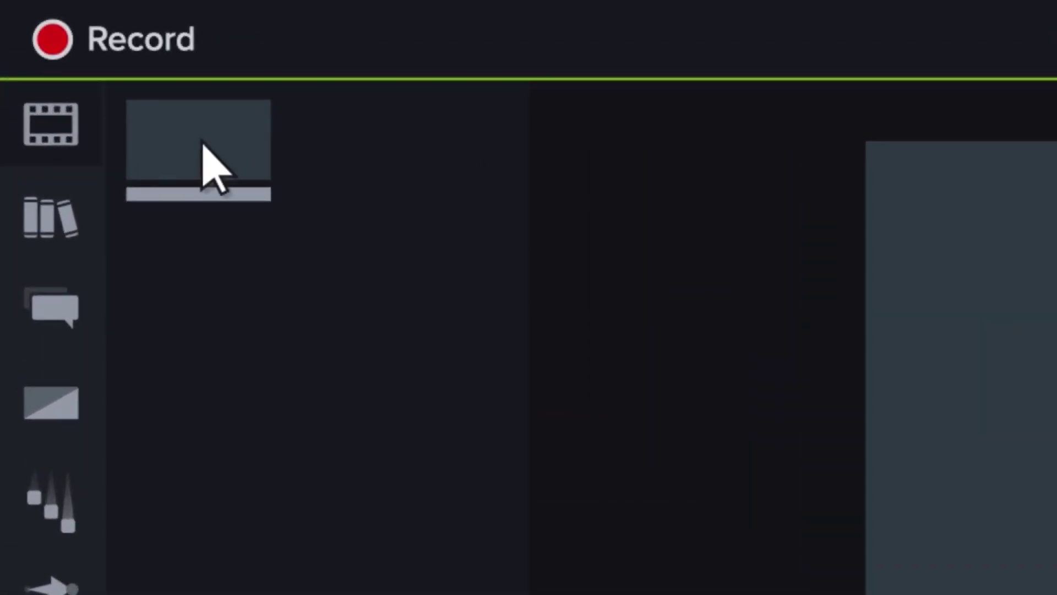
pyautogui.click(55, 42)
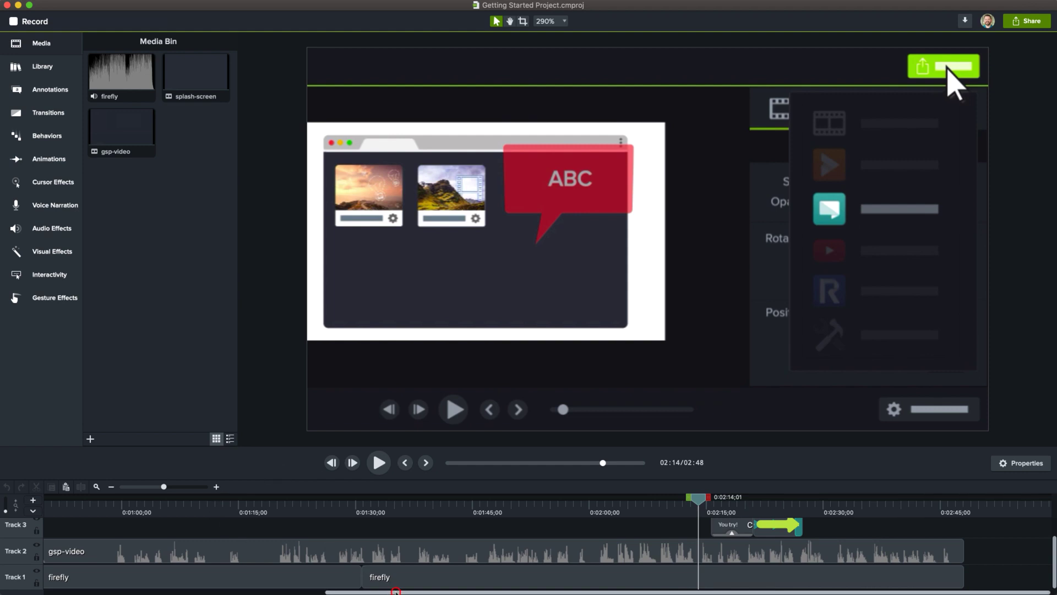
# Cut everything before 0:00:18;10 from all tracks so the remaining clips start at zero
pyautogui.moveTo(396, 591); pyautogui.dragTo(114, 591)
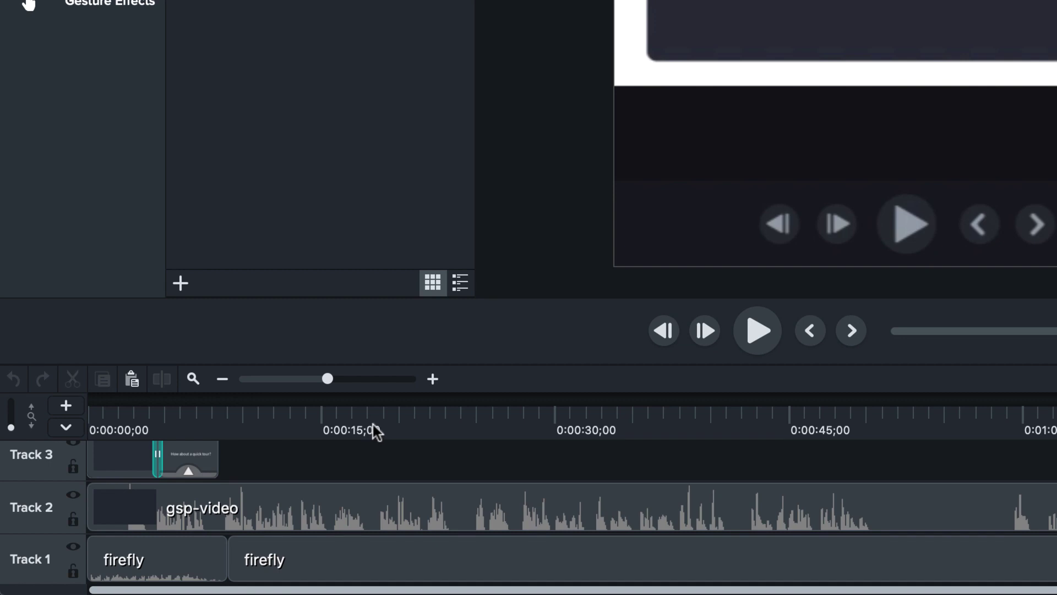
pyautogui.click(374, 427)
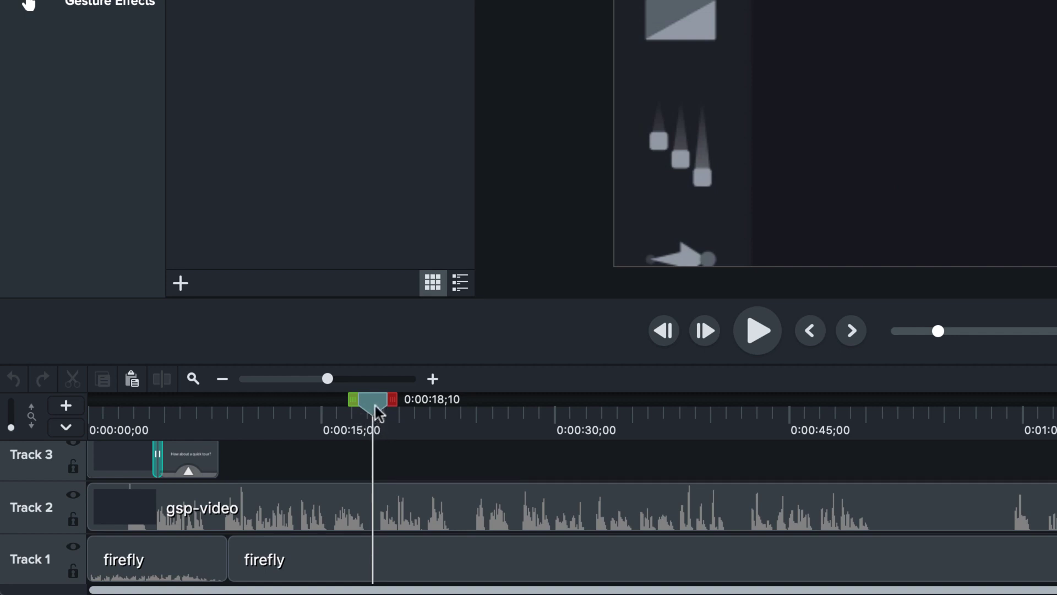
pyautogui.moveTo(355, 402); pyautogui.dragTo(25, 423)
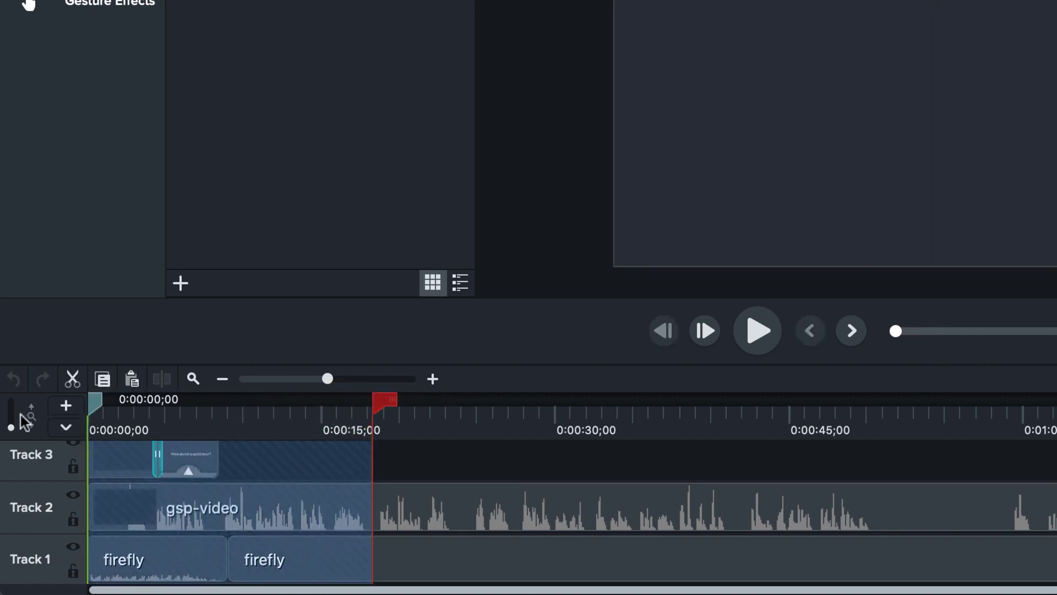
pyautogui.click(73, 380)
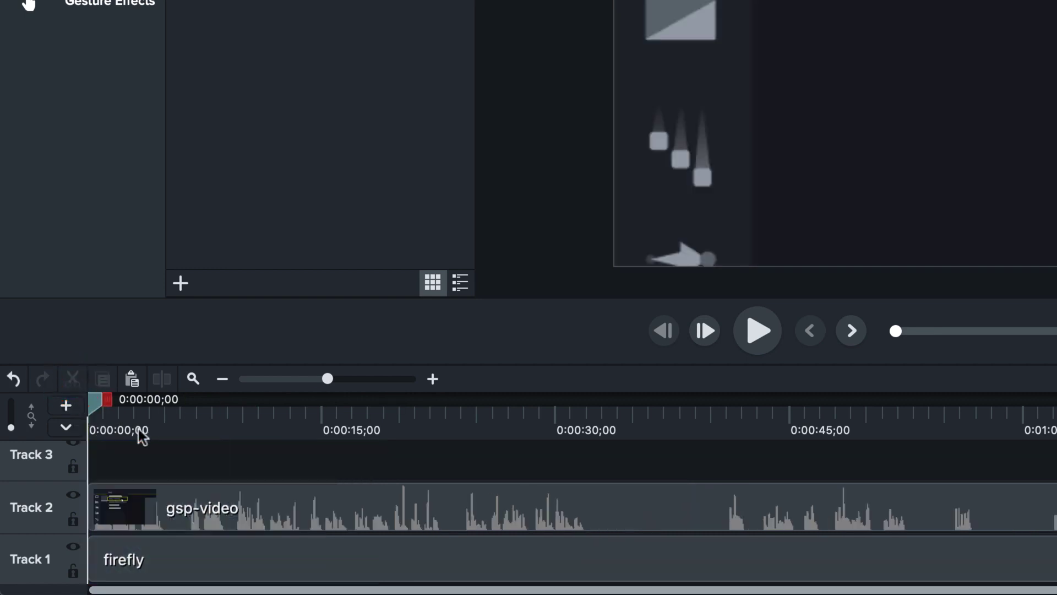
# Select the 0:00:30–0:00:40;16 range and cut it from the timeline
pyautogui.moveTo(94, 411); pyautogui.dragTo(837, 377)
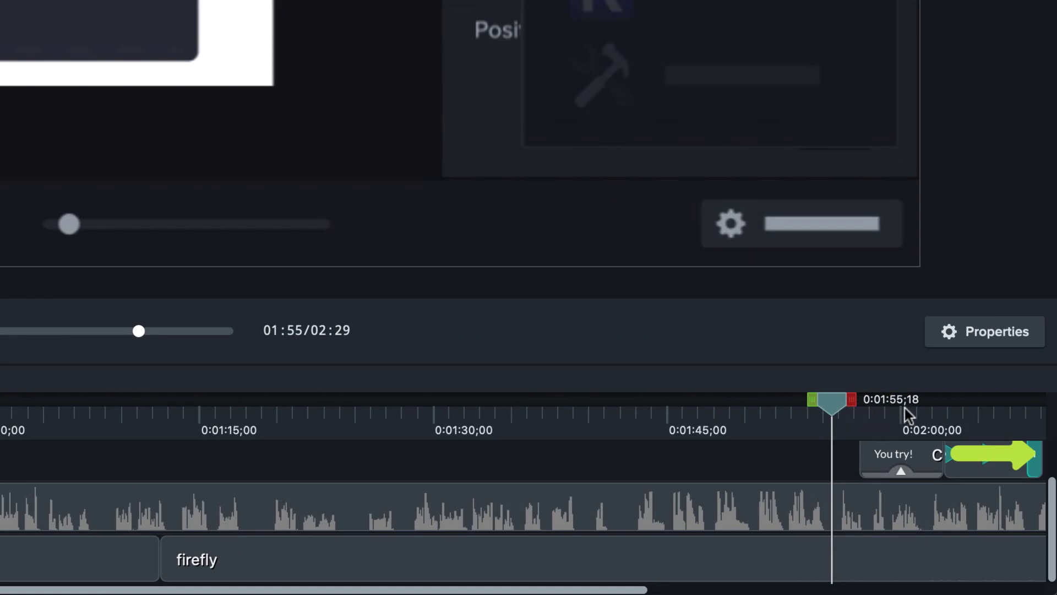
pyautogui.moveTo(853, 407); pyautogui.dragTo(884, 411)
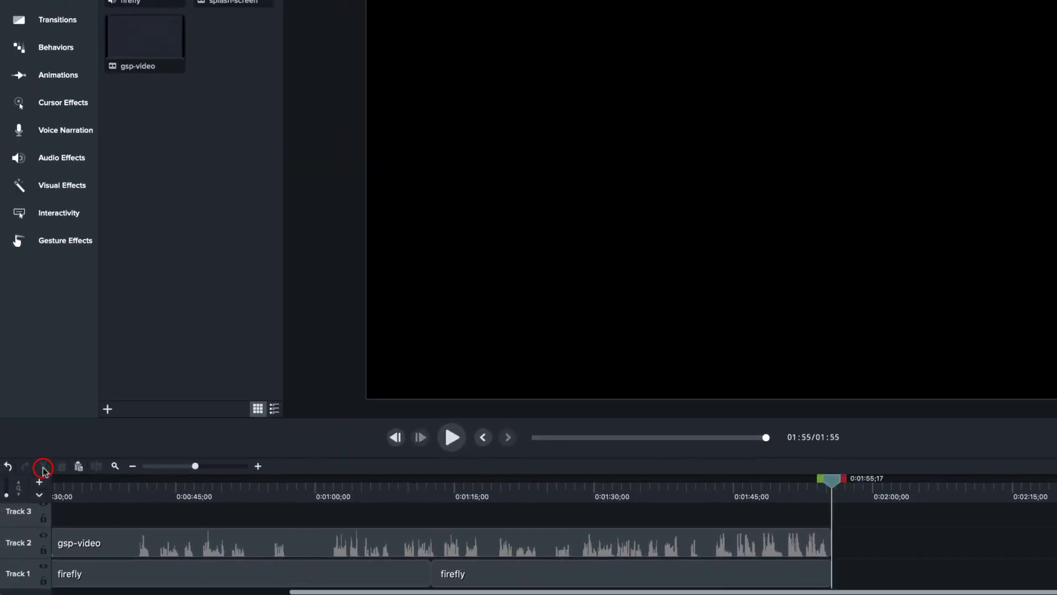
pyautogui.moveTo(832, 484); pyautogui.dragTo(399, 493)
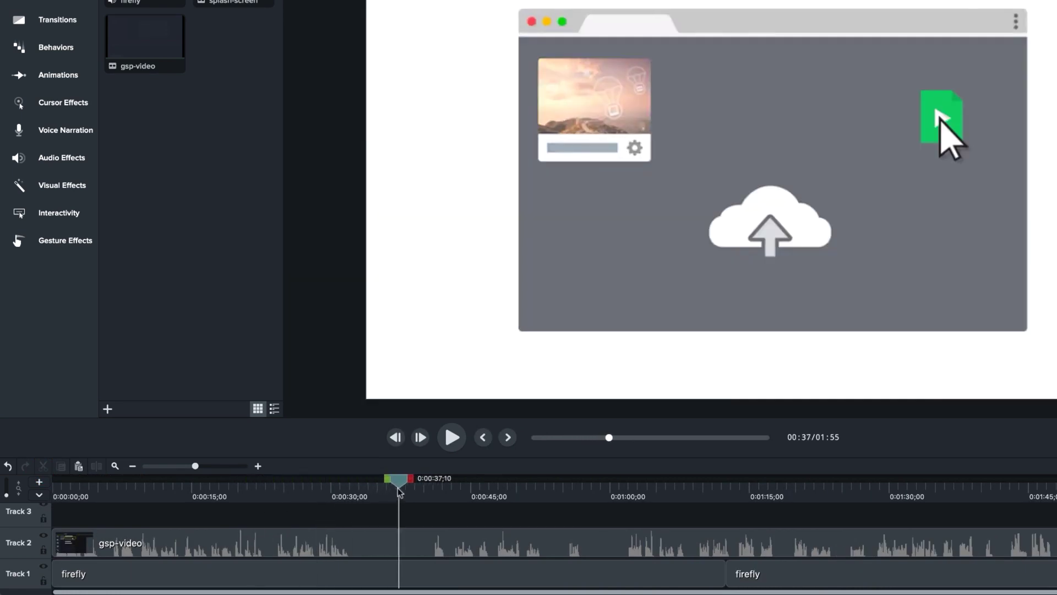
pyautogui.moveTo(399, 487); pyautogui.dragTo(361, 481)
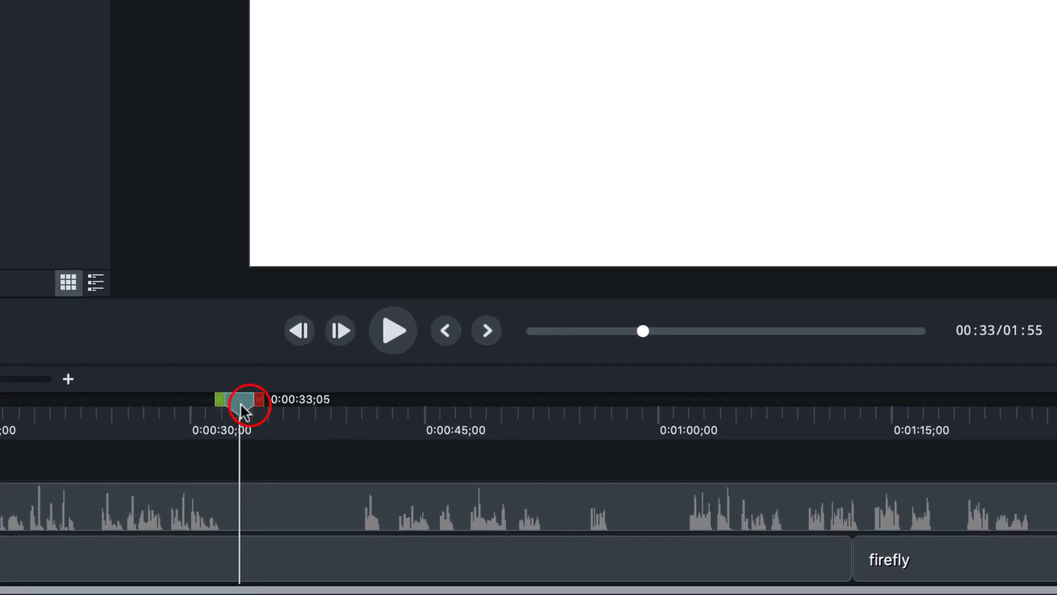
pyautogui.moveTo(241, 405); pyautogui.dragTo(379, 408)
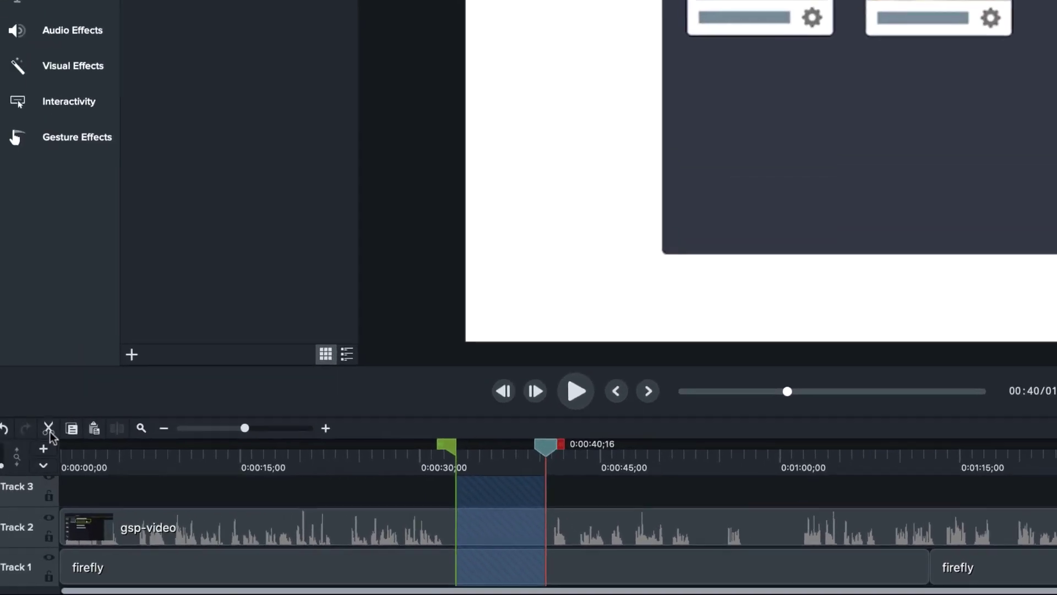
pyautogui.click(49, 429)
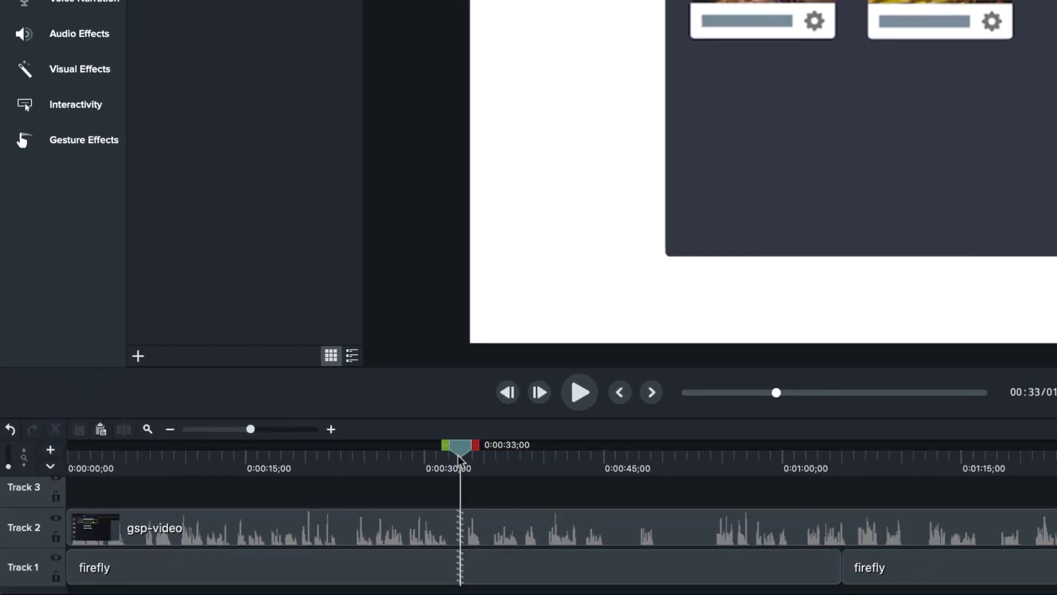
# Scrub from 0:00:29;21 to 0:00:31;12 and play back to check the cut
pyautogui.moveTo(459, 456); pyautogui.dragTo(421, 456)
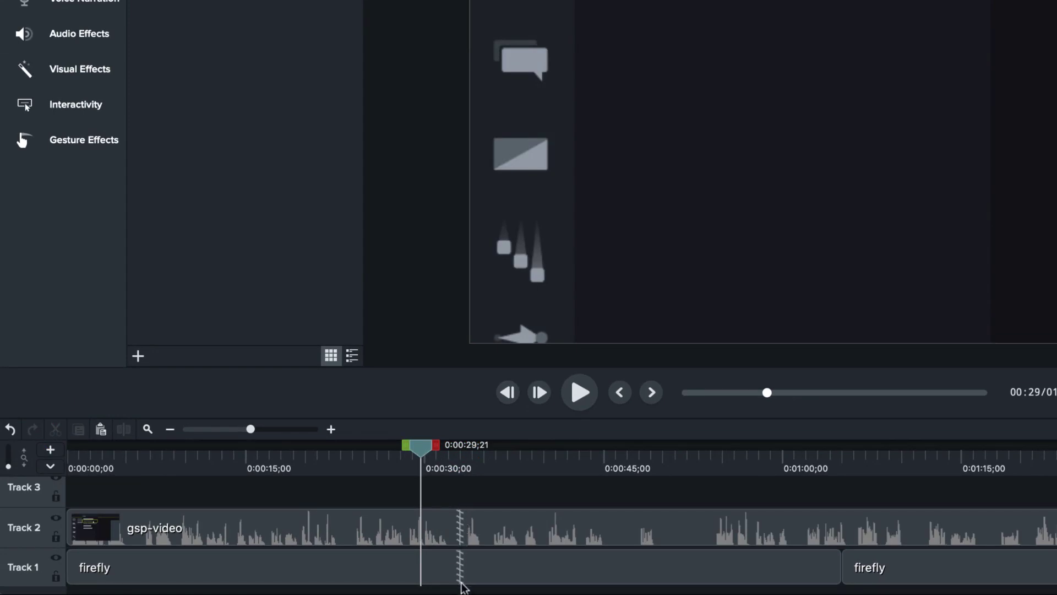
pyautogui.moveTo(420, 456)
pyautogui.mouseDown()
pyautogui.moveTo(462, 457)
pyautogui.moveTo(440, 457)
pyautogui.mouseUp()
pyautogui.press('space')
# Pause the preview playback
pyautogui.click(386, 457)
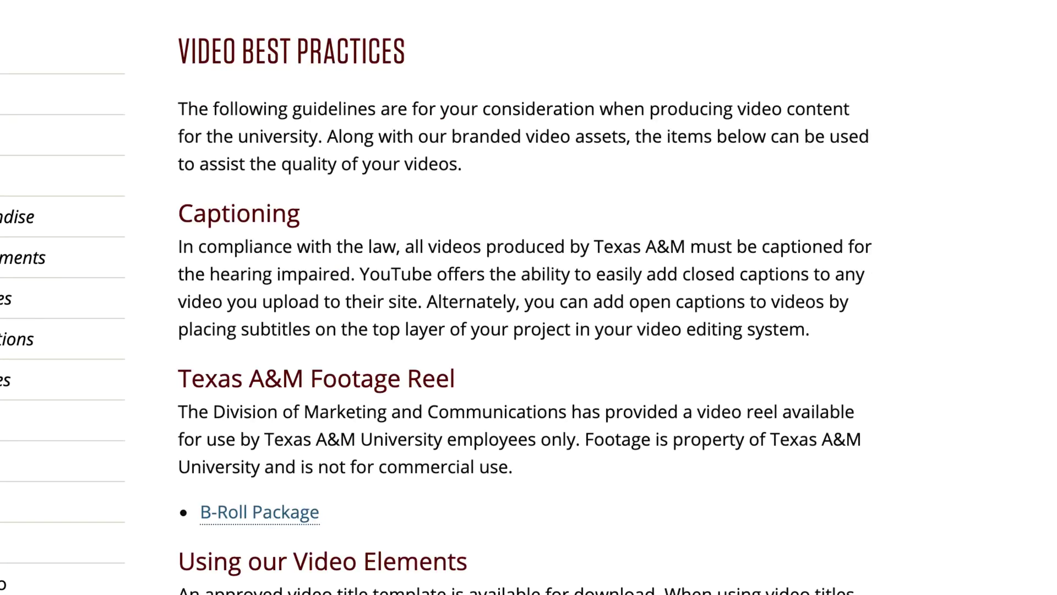
# Scroll the Video Best Practices page and highlight the Captioning requirement paragraph
pyautogui.scroll(-5, 437, 297)
pyautogui.scroll(1, 437, 297)
pyautogui.scroll(5, 437, 298)
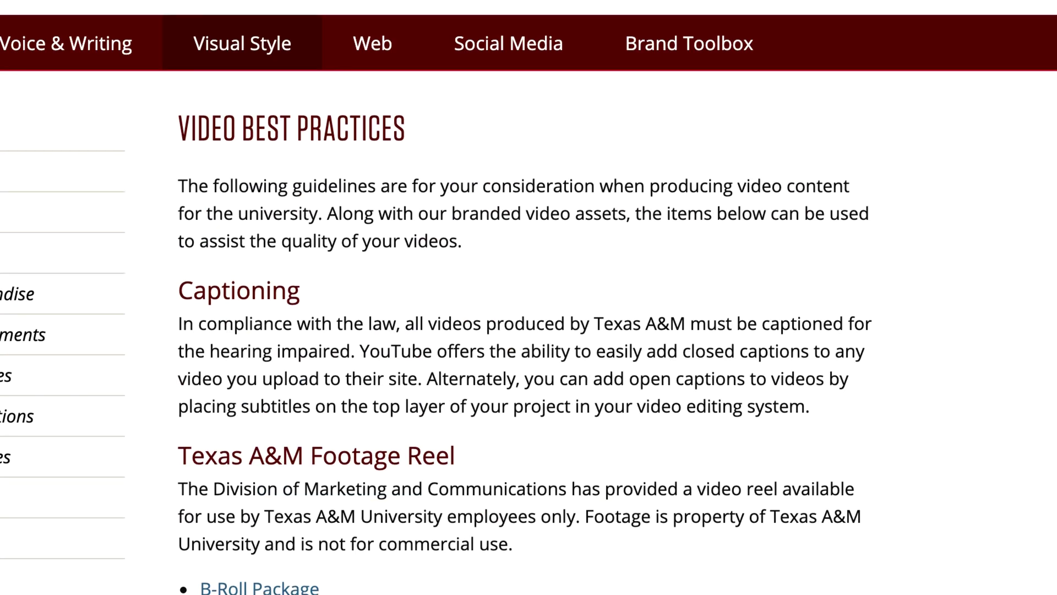
pyautogui.scroll(-5, 528, 298)
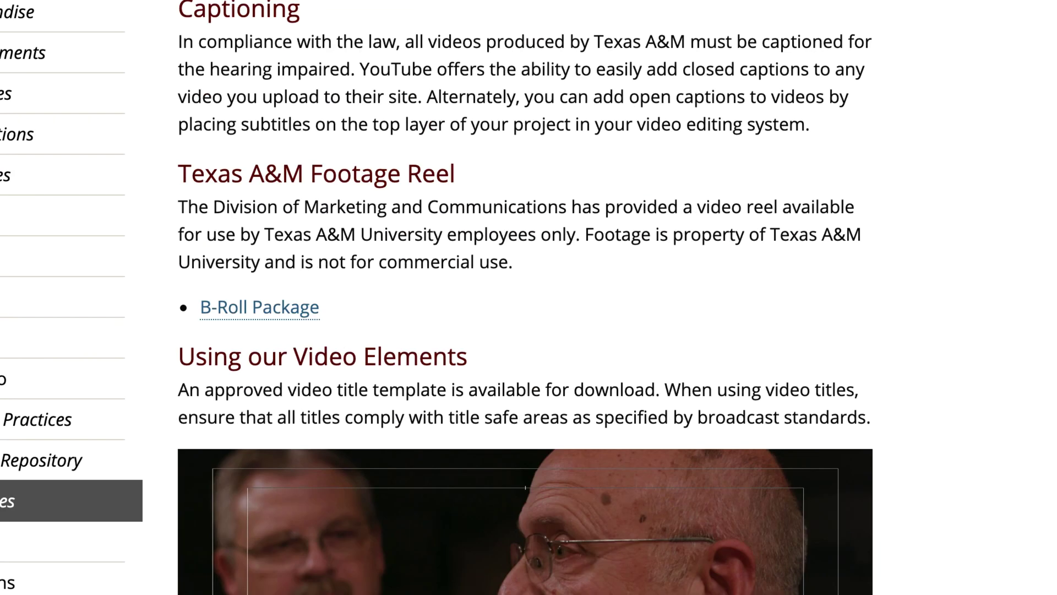
pyautogui.scroll(5, 526, 487)
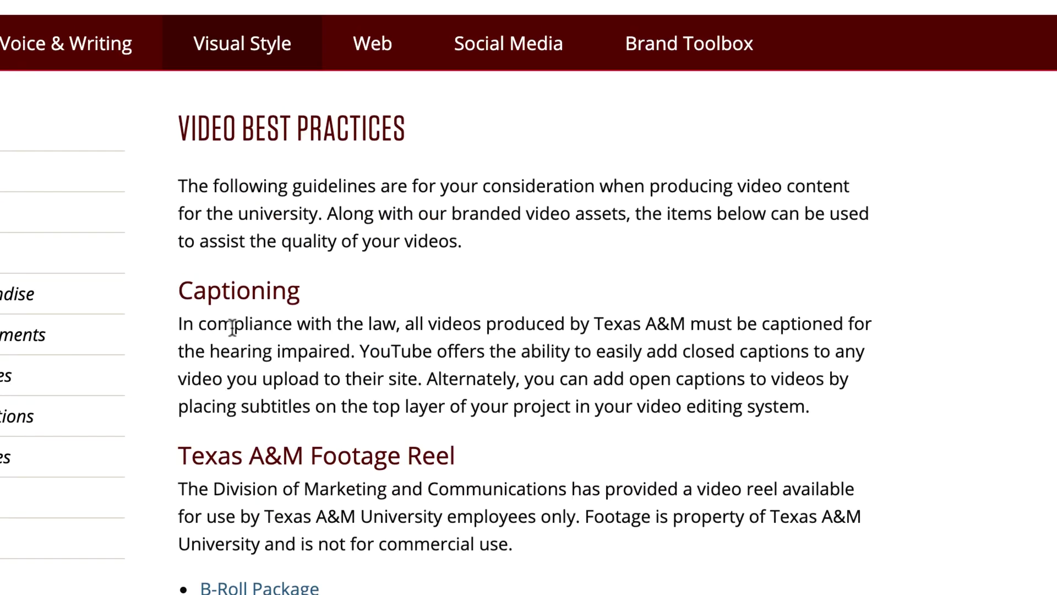
pyautogui.moveTo(179, 289); pyautogui.dragTo(903, 430)
pyautogui.click(901, 421)
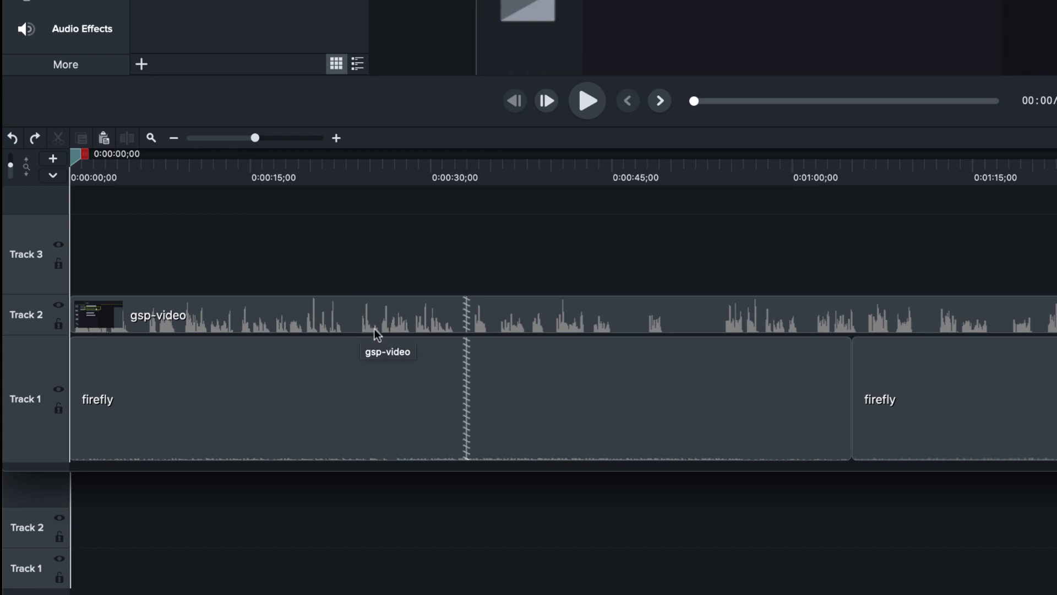
# Use Edit Audio on the gsp-video clip to pull its volume line slightly lower
pyautogui.rightClick(585, 306)
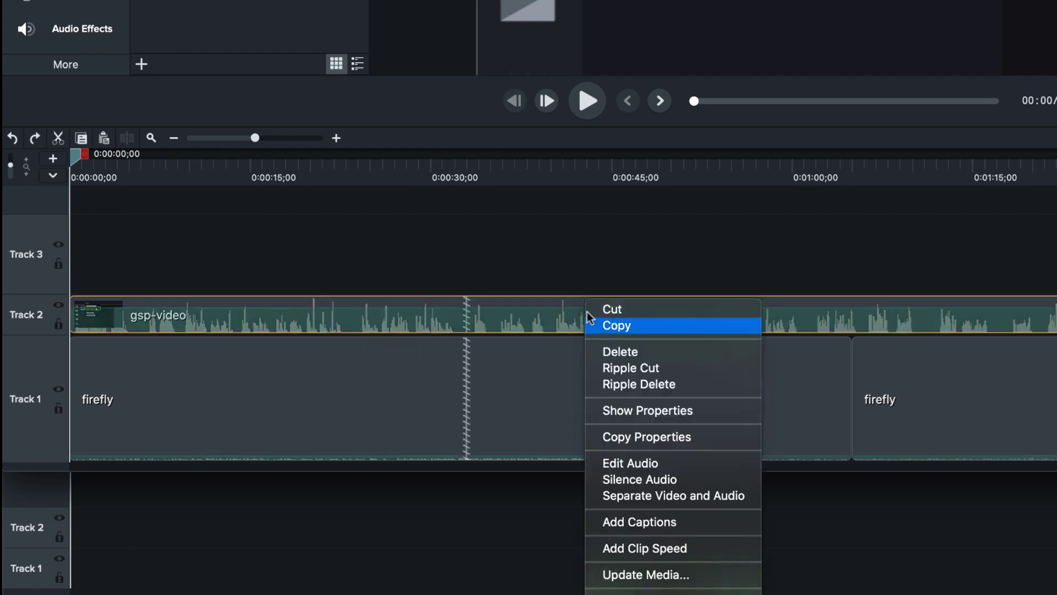
pyautogui.click(633, 464)
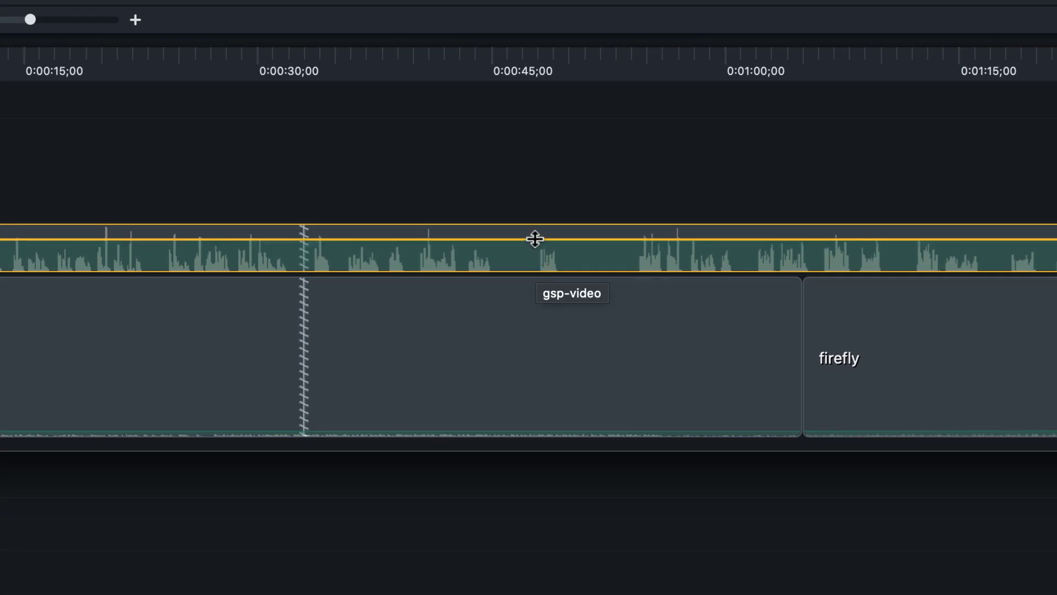
pyautogui.moveTo(535, 238)
pyautogui.mouseDown()
pyautogui.moveTo(534, 264)
pyautogui.moveTo(538, 238)
pyautogui.moveTo(521, 244)
pyautogui.mouseUp()
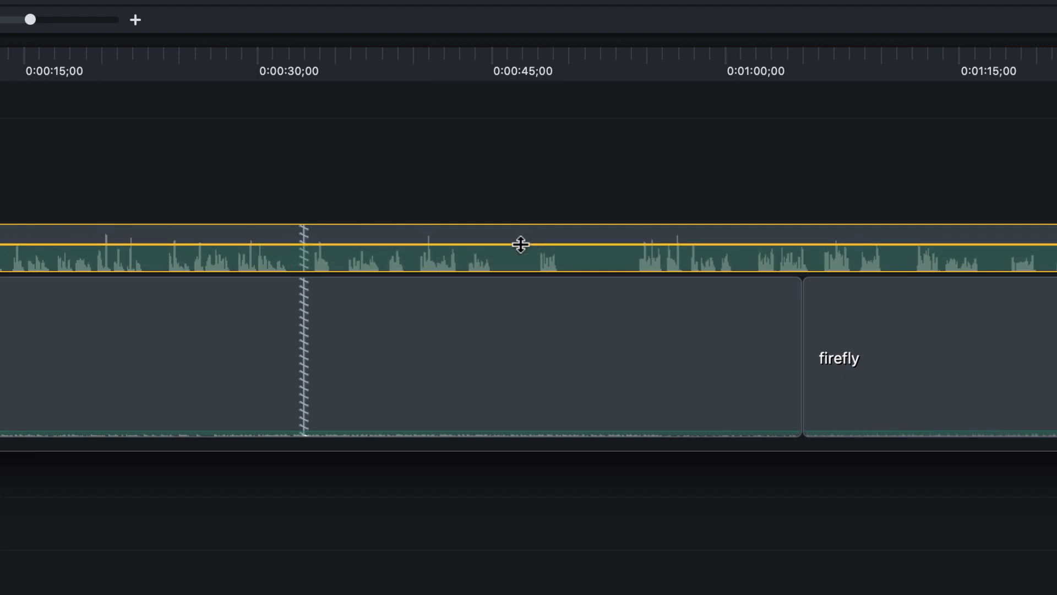
# Add two volume points to the gsp-video audio and fade it down to 14% near 0:00:30
pyautogui.rightClick(450, 243)
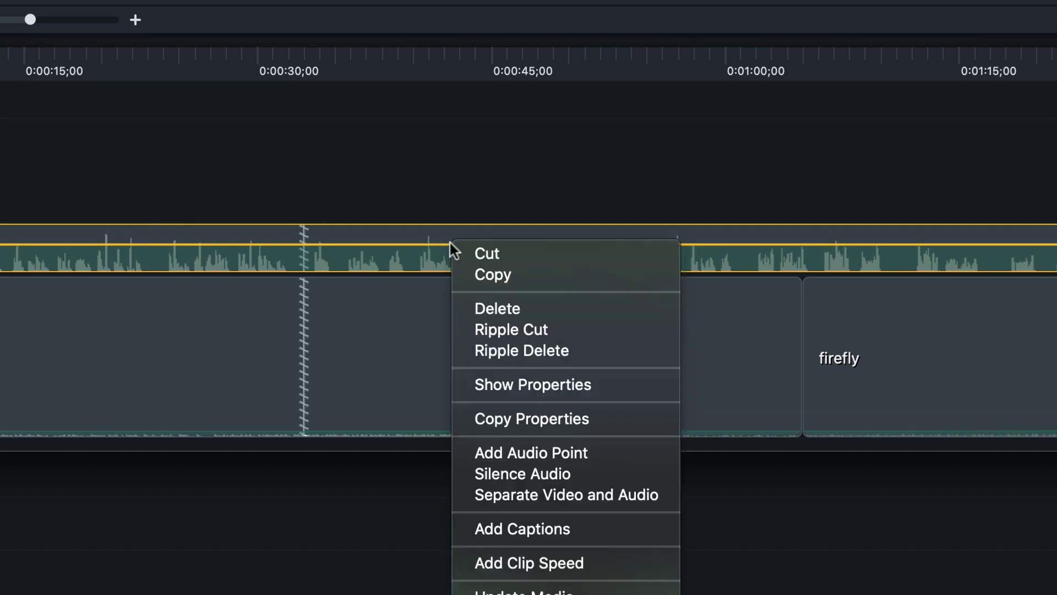
pyautogui.click(584, 455)
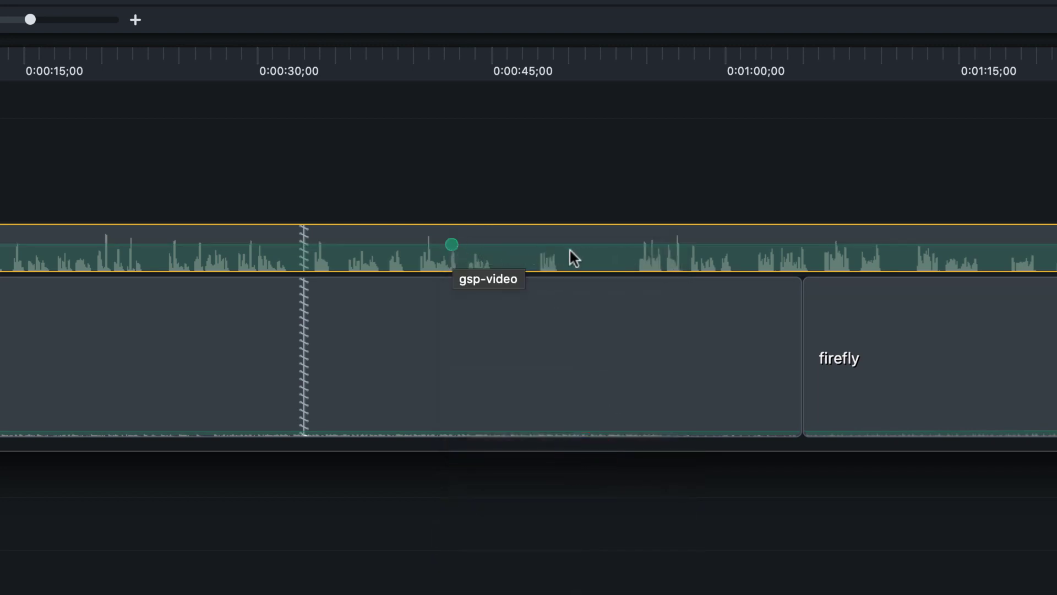
pyautogui.rightClick(325, 246)
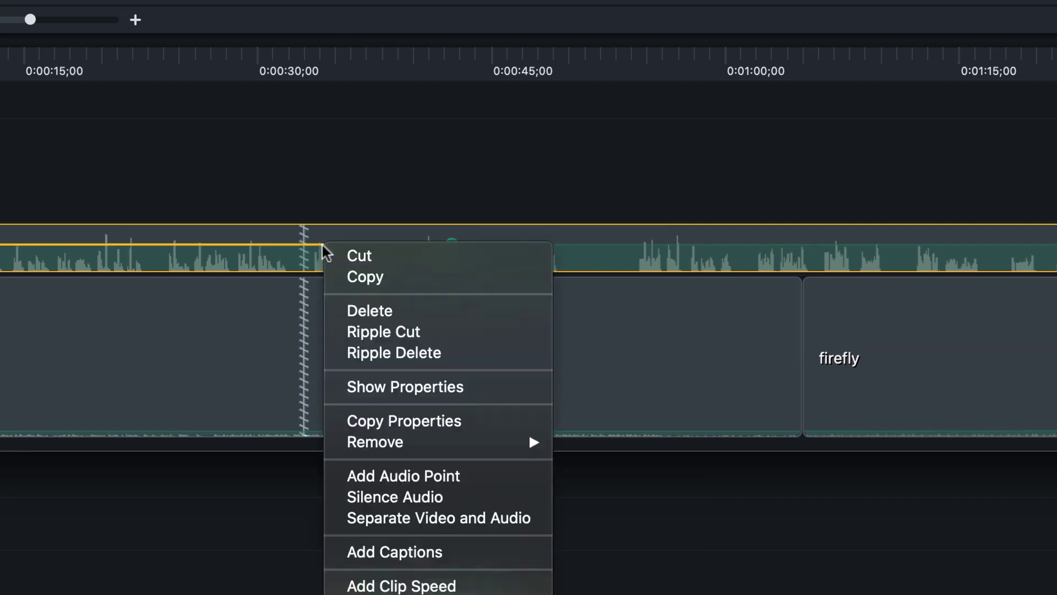
pyautogui.click(389, 475)
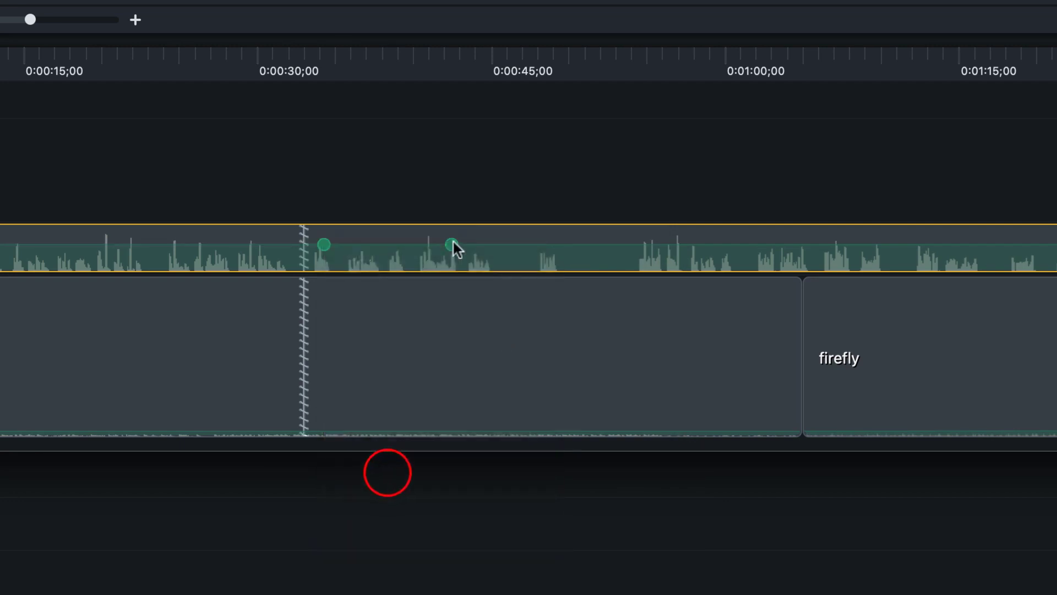
pyautogui.moveTo(451, 246); pyautogui.dragTo(491, 267)
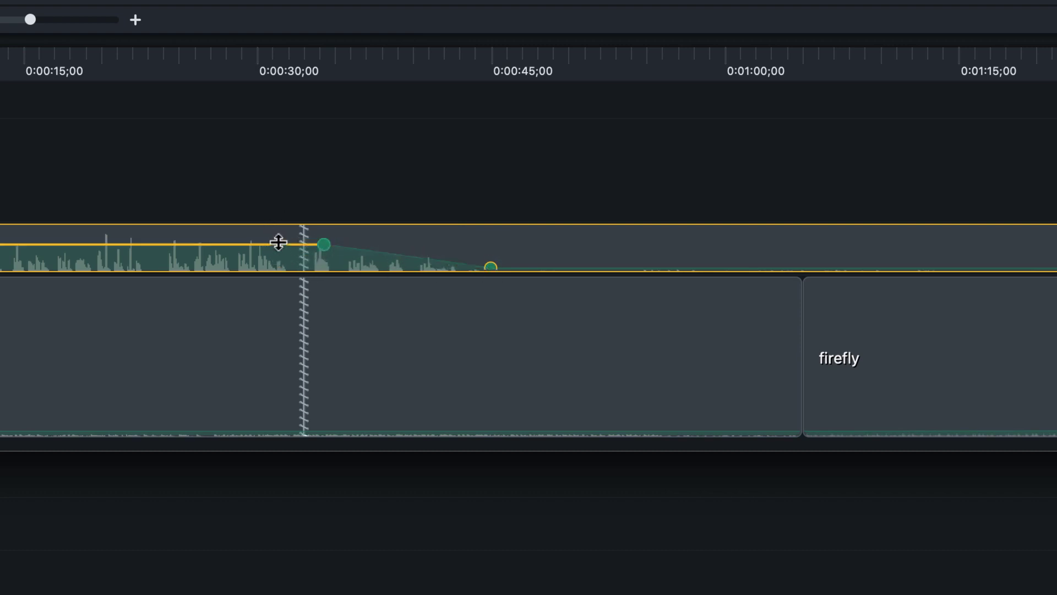
pyautogui.rightClick(491, 265)
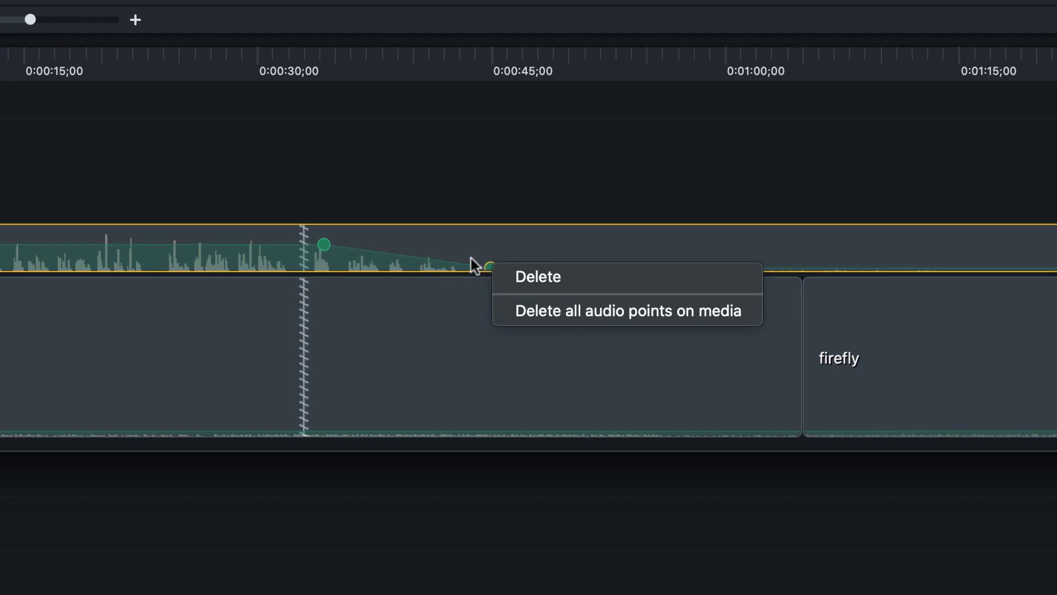
# Delete all audio points on the gsp-video clip, then open the Library and expand Intros
pyautogui.click(563, 311)
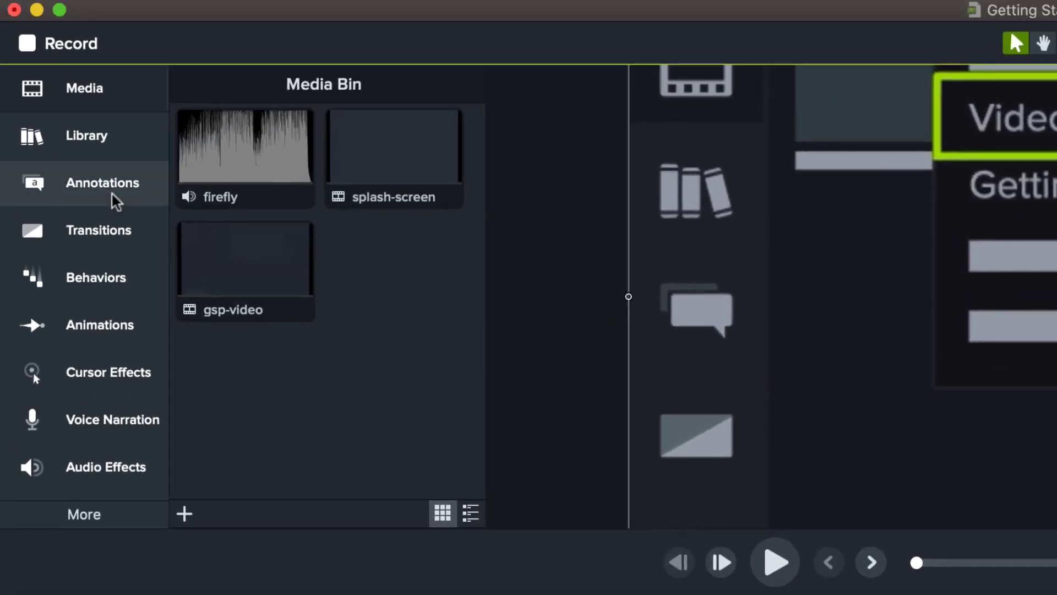
pyautogui.click(93, 140)
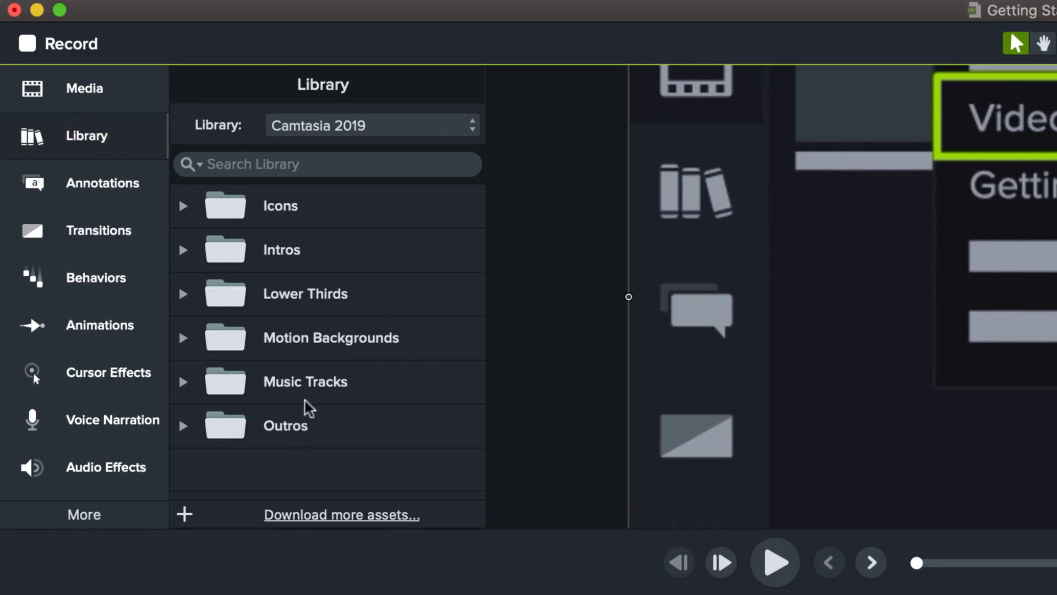
pyautogui.click(183, 251)
pyautogui.scroll(-3, 402, 358)
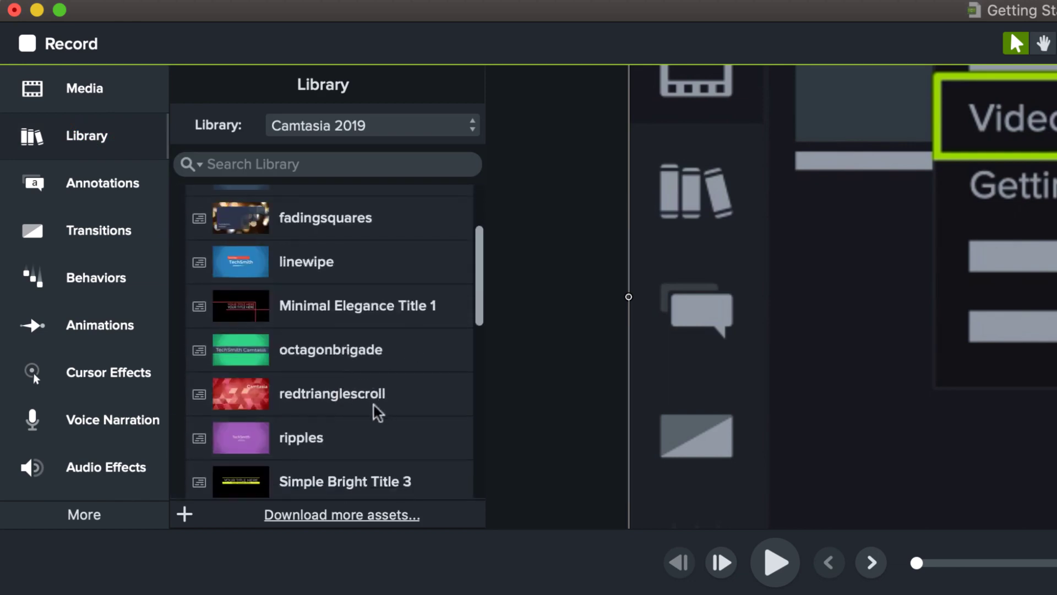
pyautogui.scroll(-1, 378, 413)
# Place the linewipe intro at the start of Track 3 and scrub to its title frame
pyautogui.moveTo(306, 274); pyautogui.dragTo(299, 552)
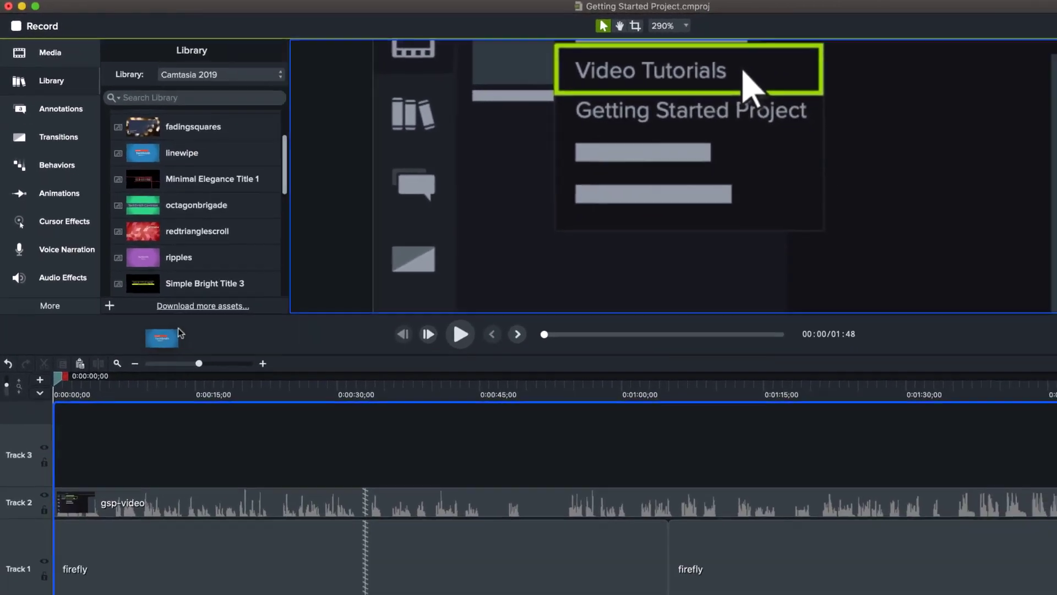
pyautogui.moveTo(177, 328); pyautogui.dragTo(59, 451)
pyautogui.click(87, 382)
pyautogui.moveTo(86, 385); pyautogui.dragTo(89, 385)
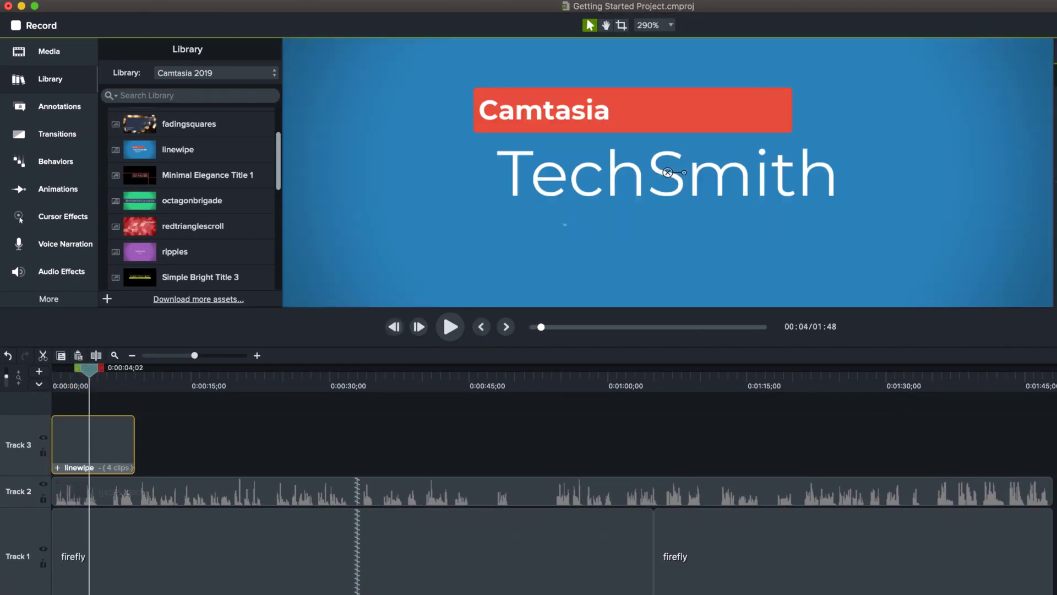
# Drag the preview/timeline divider down to enlarge the canvas, then select the linewipe clip
pyautogui.moveTo(528, 346); pyautogui.dragTo(529, 399)
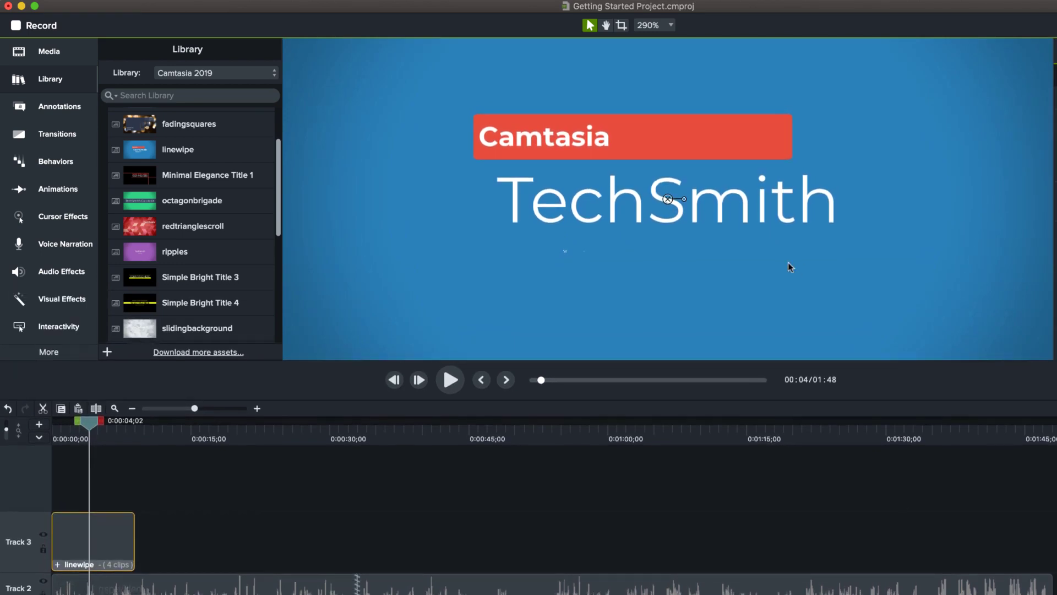
pyautogui.moveTo(922, 402); pyautogui.dragTo(912, 452)
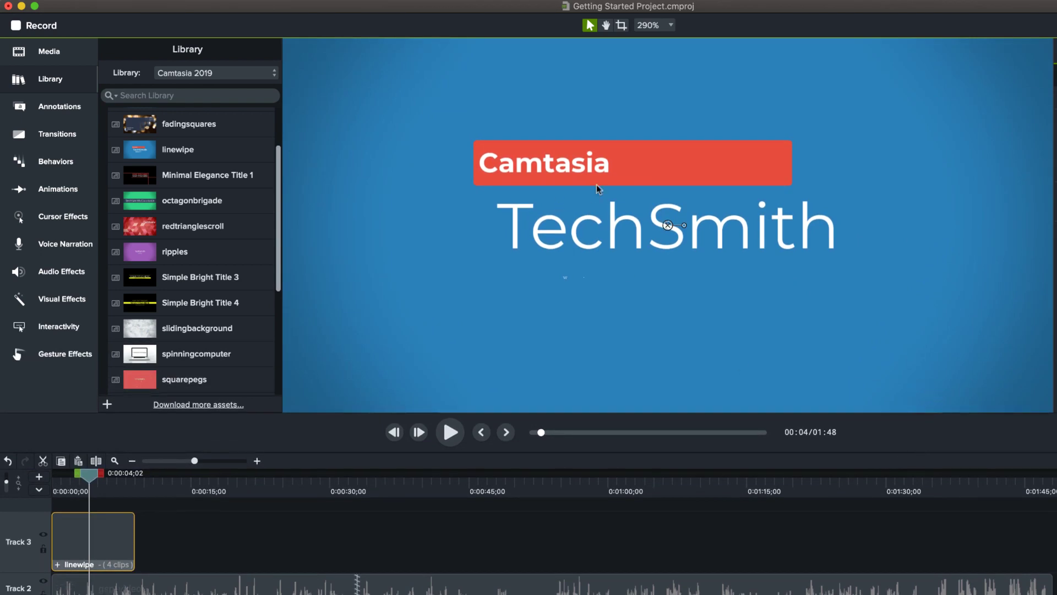
pyautogui.click(111, 535)
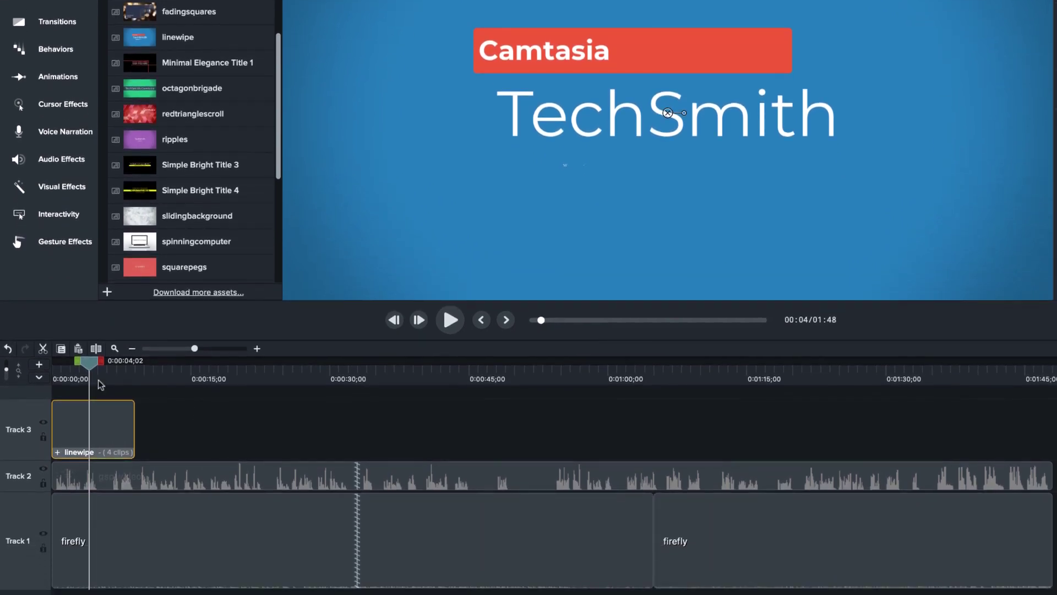
# Move the gsp-video and firefly clips on Tracks 1 and 2 to start after the linewipe intro
pyautogui.moveTo(89, 363); pyautogui.dragTo(120, 372)
pyautogui.moveTo(208, 422); pyautogui.dragTo(249, 539)
pyautogui.moveTo(542, 558); pyautogui.dragTo(717, 562)
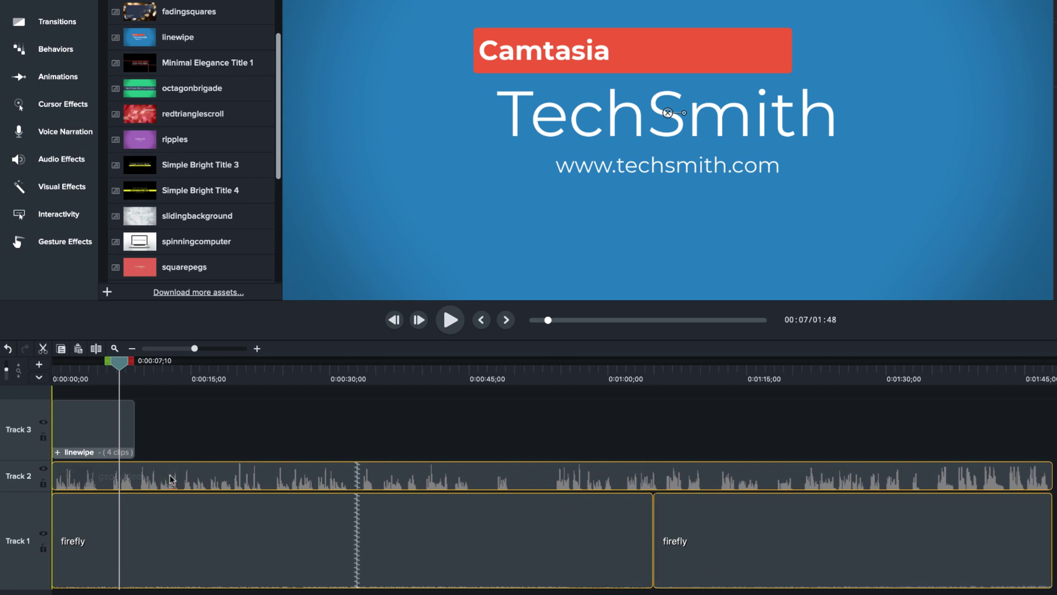
pyautogui.moveTo(168, 477); pyautogui.dragTo(246, 474)
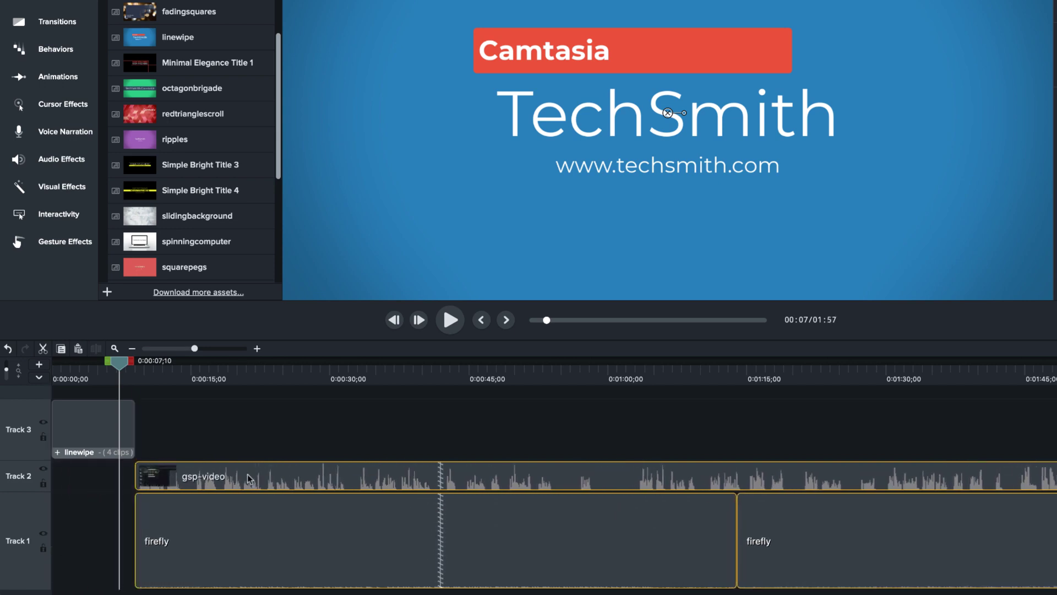
pyautogui.click(177, 433)
pyautogui.moveTo(120, 362)
pyautogui.mouseDown()
pyautogui.moveTo(55, 363)
pyautogui.moveTo(134, 365)
pyautogui.mouseUp()
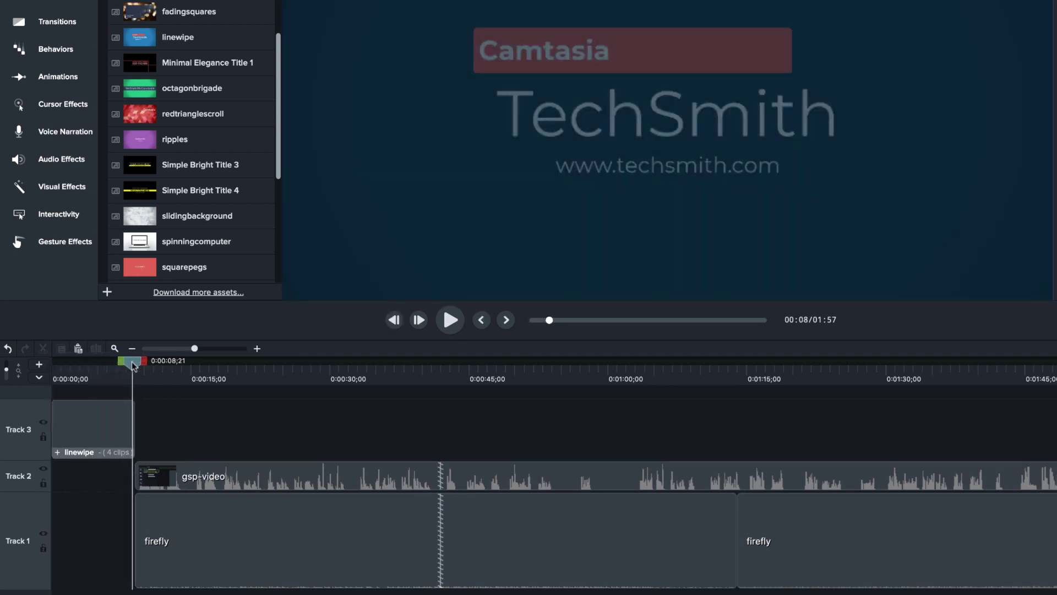
# Replace the linewipe title's TechSmith heading with 'Test Title'
pyautogui.press('space')
pyautogui.press('space')
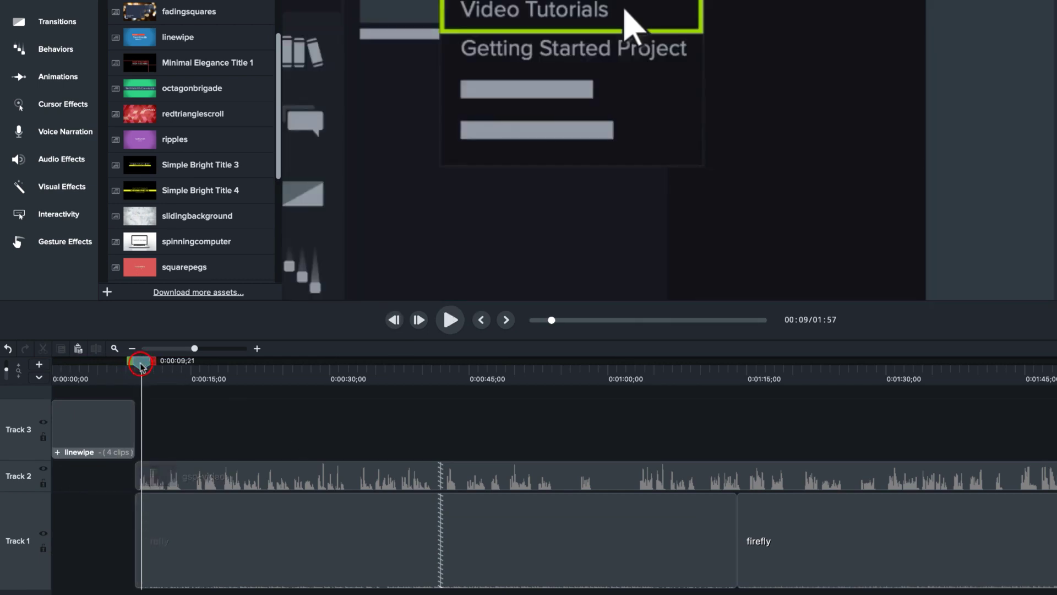
pyautogui.moveTo(141, 367); pyautogui.dragTo(87, 367)
pyautogui.click(90, 437)
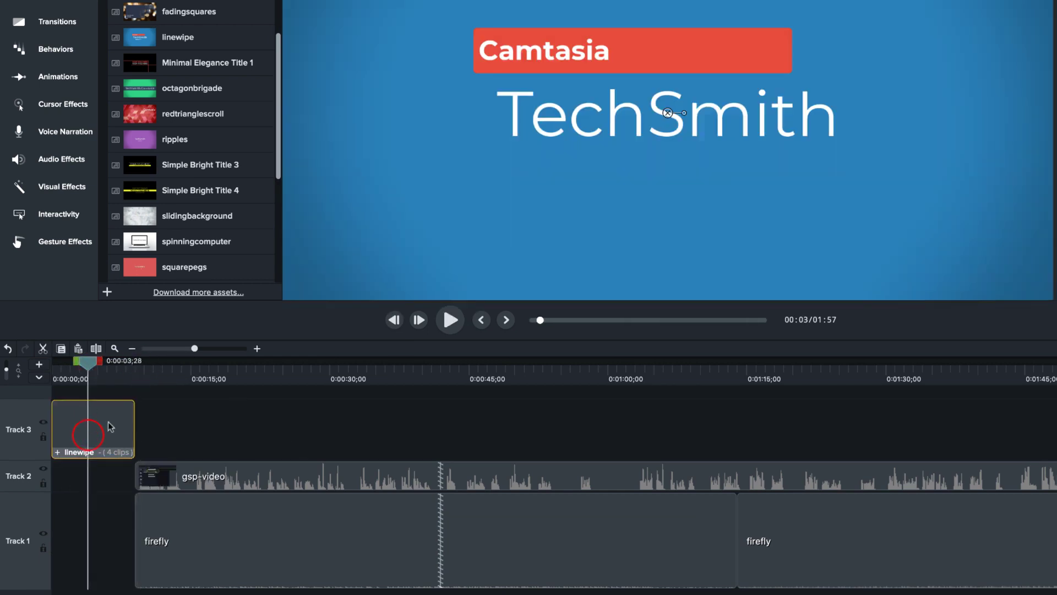
pyautogui.doubleClick(695, 125)
pyautogui.doubleClick(696, 125)
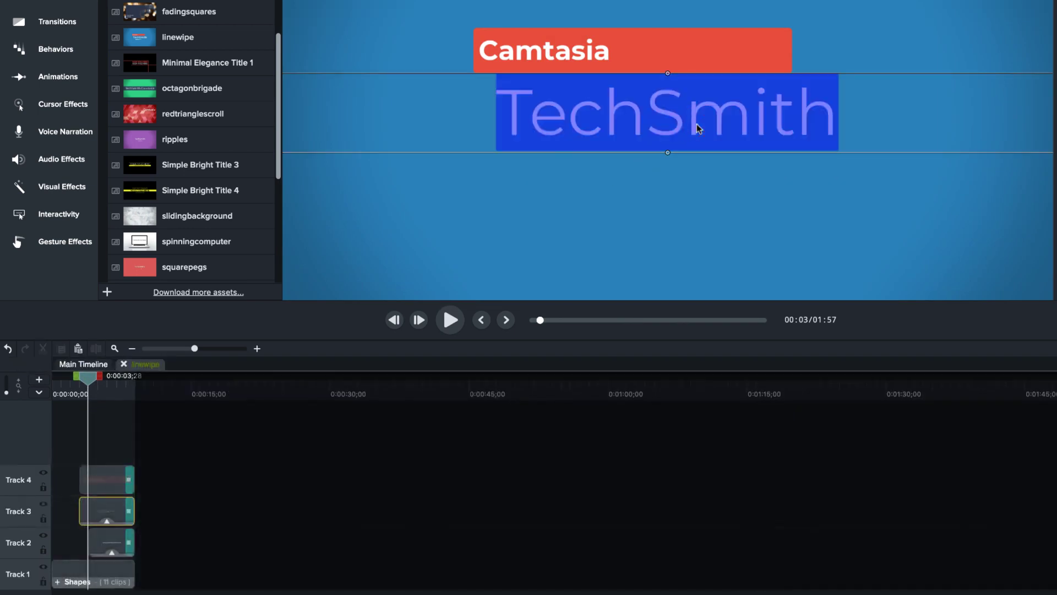
pyautogui.write('Test Title')
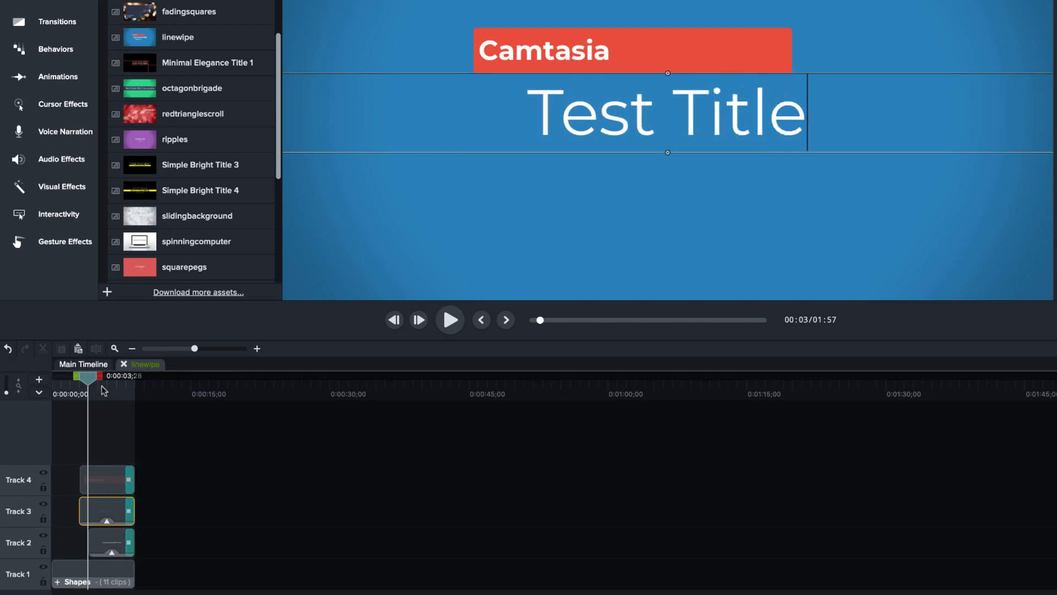
# Change the red banner text from Camtasia to 'Introduction'
pyautogui.moveTo(87, 378); pyautogui.dragTo(99, 377)
pyautogui.doubleClick(518, 50)
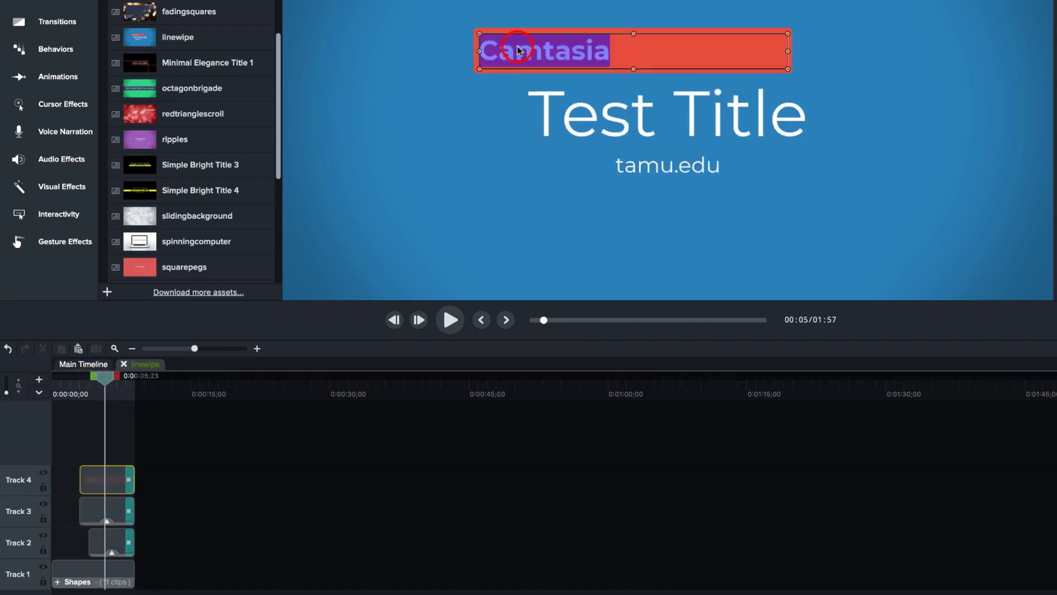
pyautogui.write('Introduction')
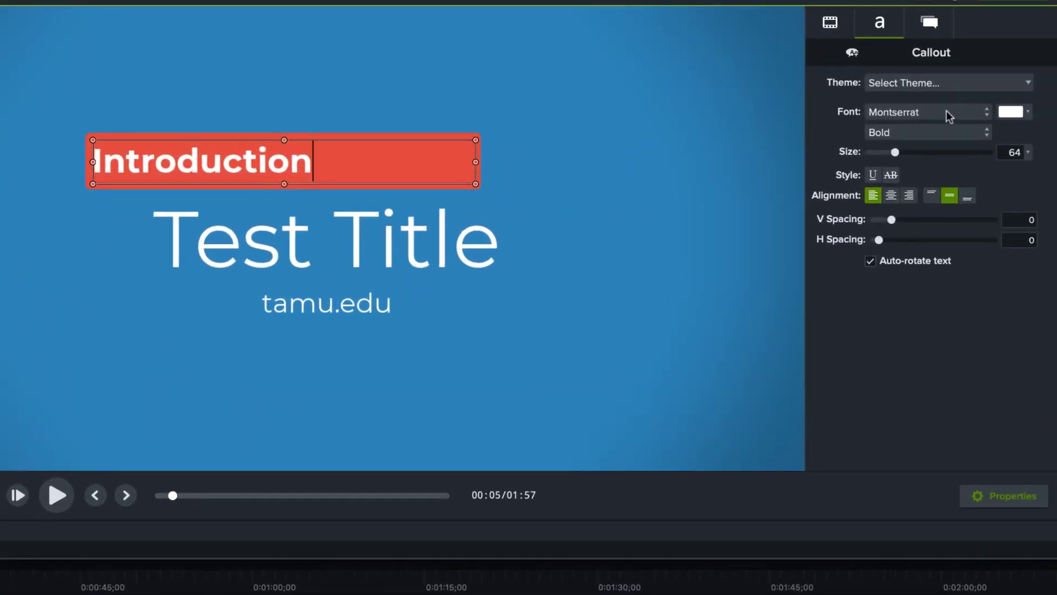
# Browse the Font list without changing it and return to the main timeline
pyautogui.click(946, 111)
pyautogui.click(815, 298)
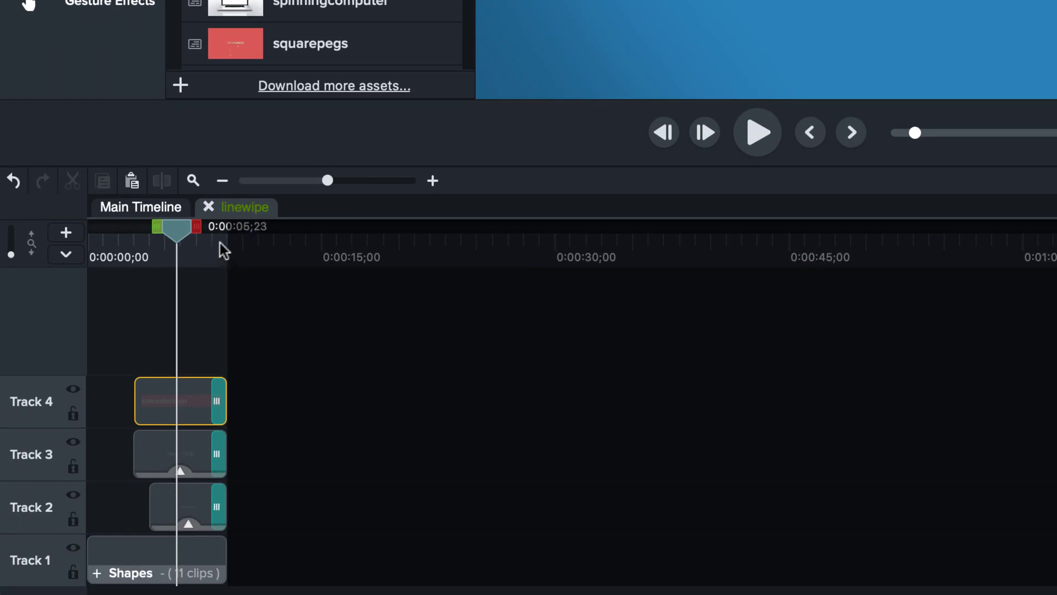
pyautogui.click(143, 207)
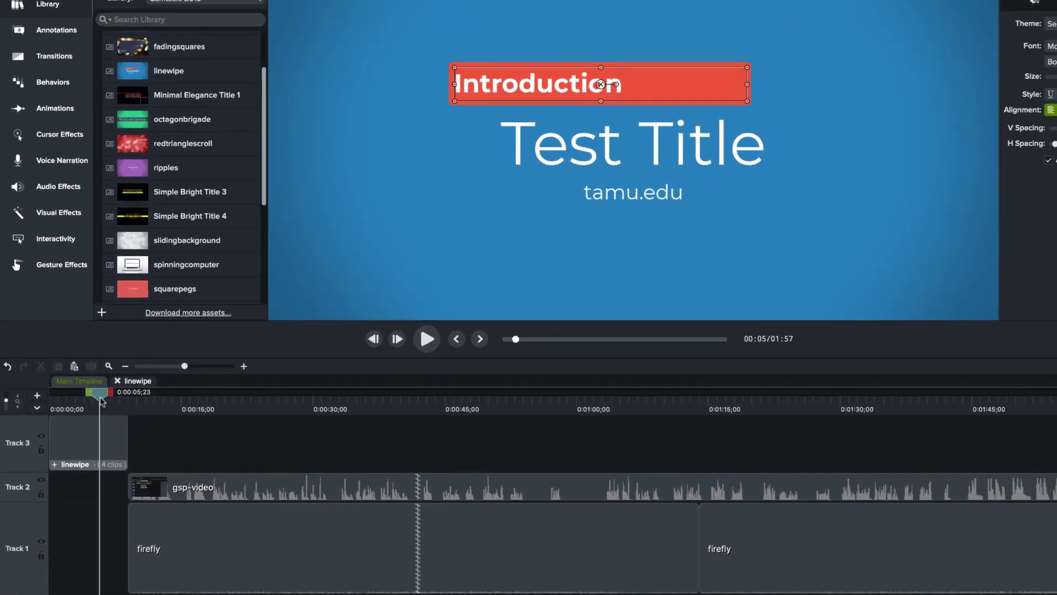
# Reopen the linewipe group, preview the title animation to the finished slide, and return to Main Timeline
pyautogui.click(92, 445)
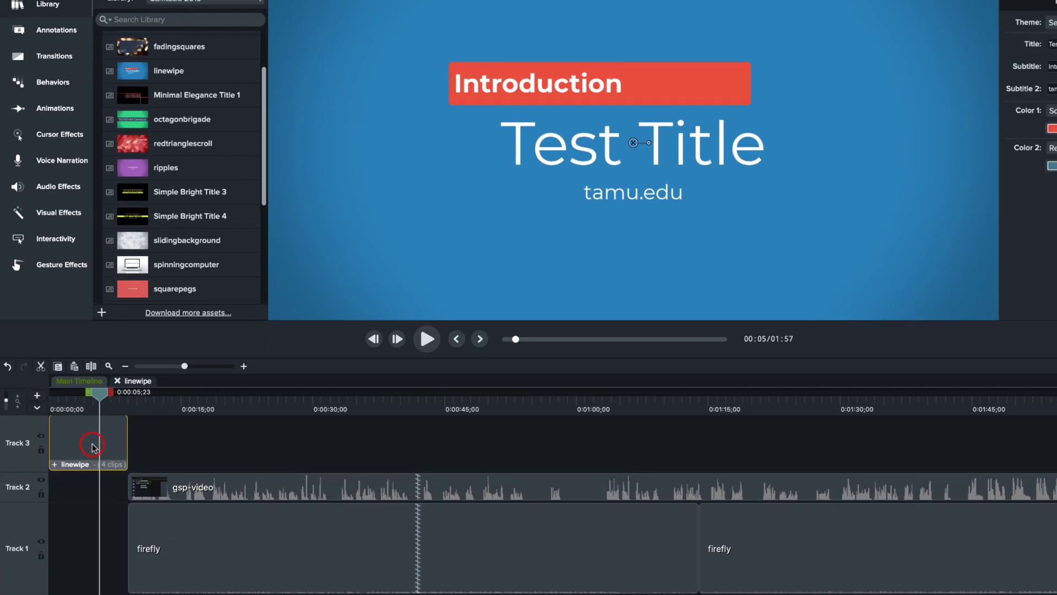
pyautogui.doubleClick(92, 446)
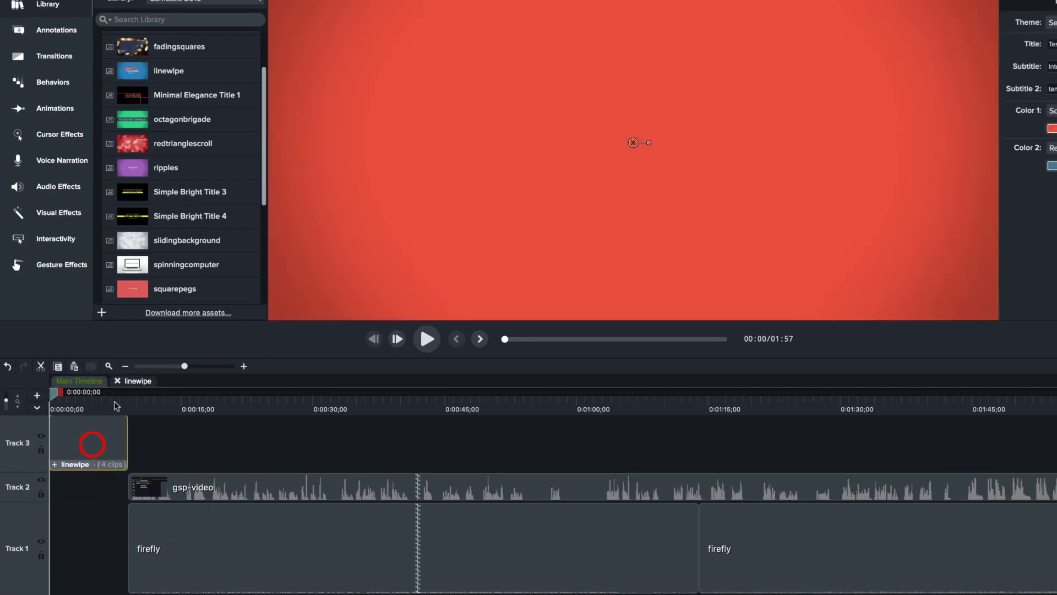
pyautogui.click(138, 381)
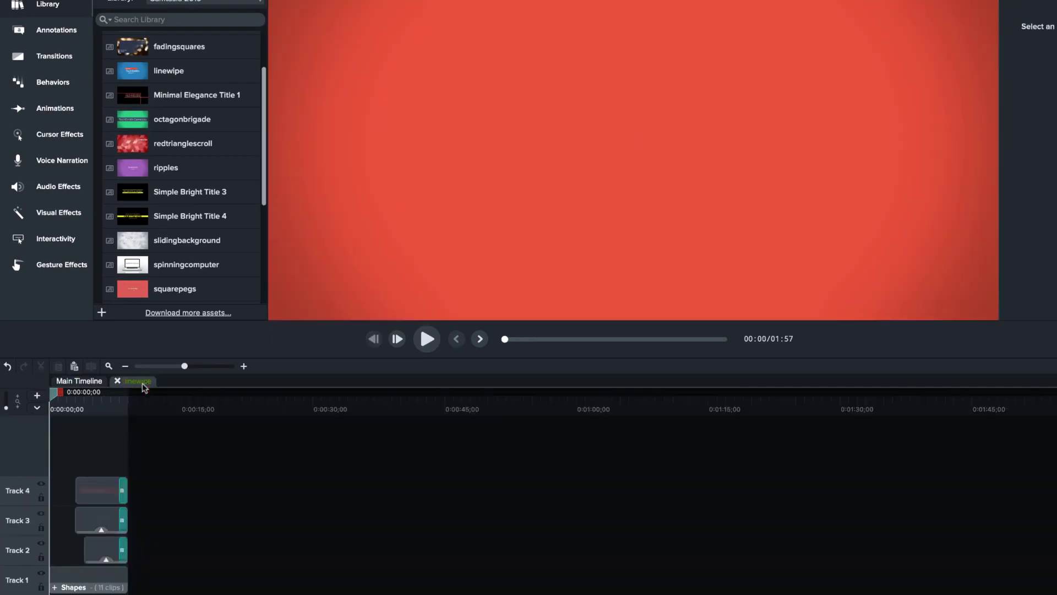
pyautogui.moveTo(55, 396); pyautogui.dragTo(107, 399)
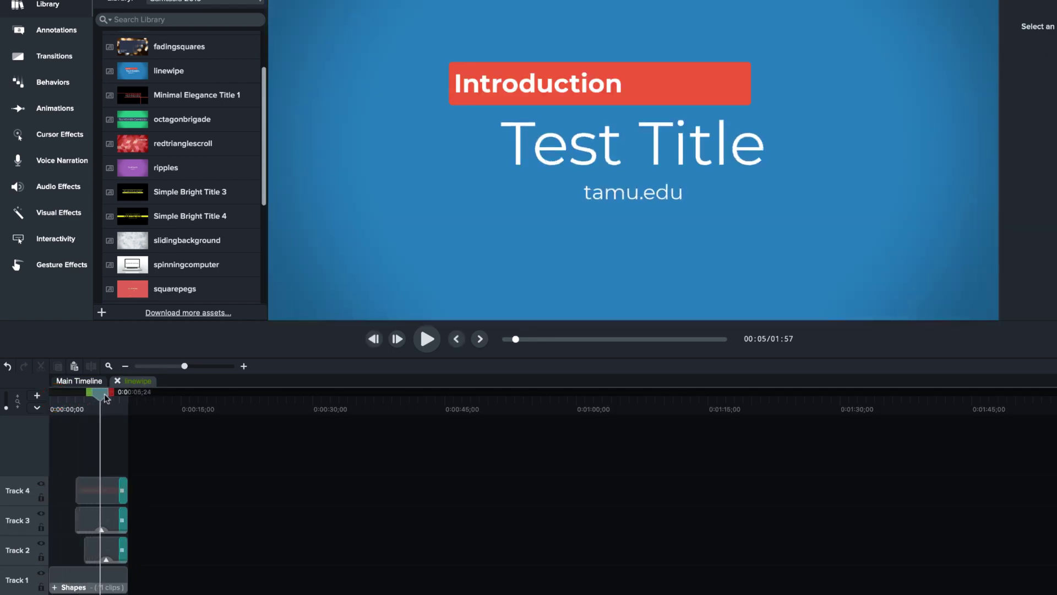
pyautogui.click(76, 382)
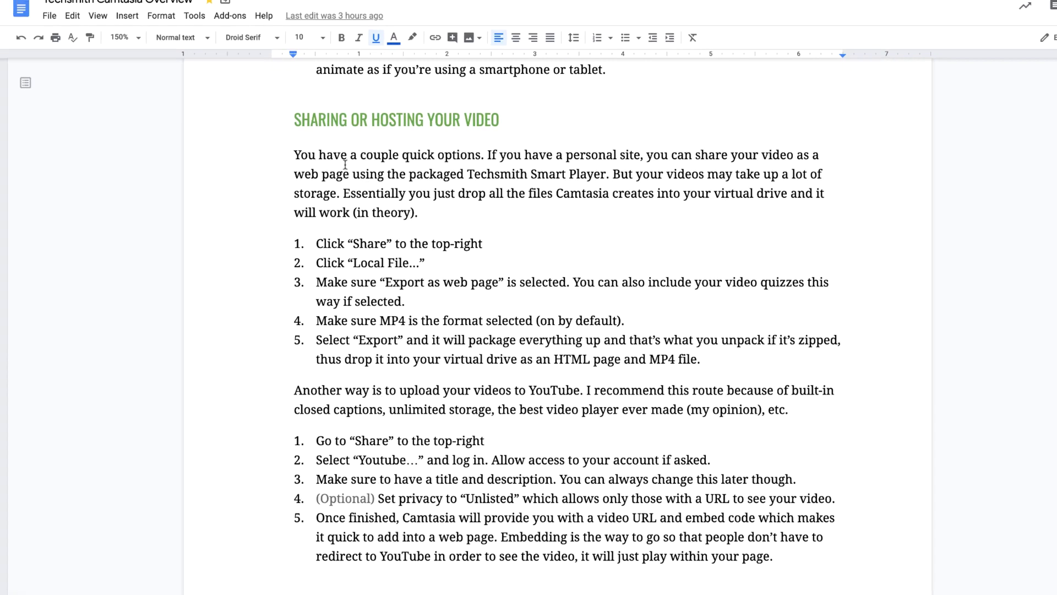
# Switch to the 'How to Record a PowerPoint Presentation' YouTube tutorial tab
pyautogui.click(370, 6)
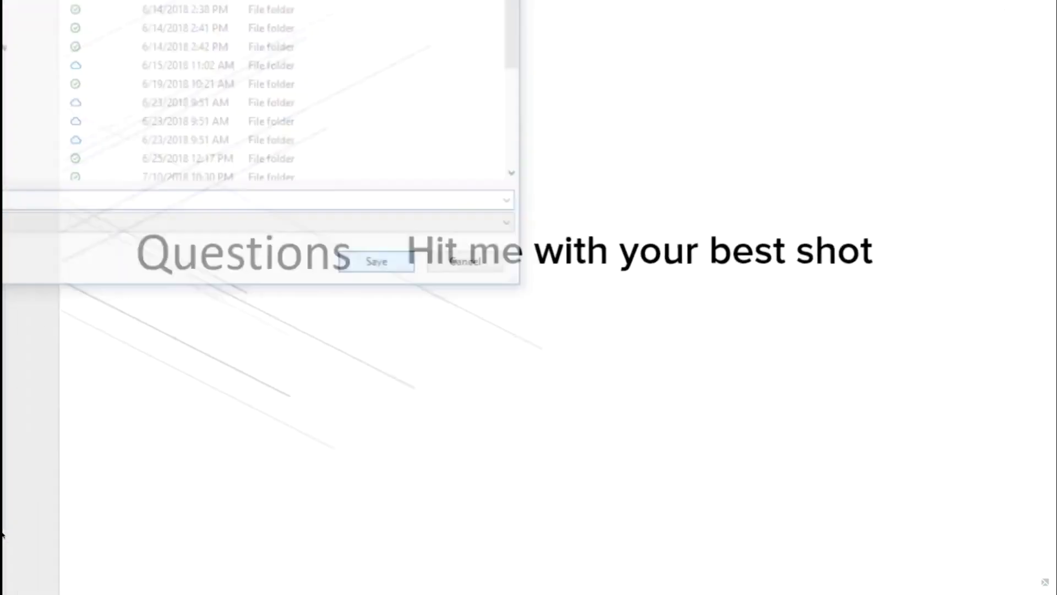
# Save the recording as Sample PPT in TechSmith Recording (.trec) format
pyautogui.press('Return')
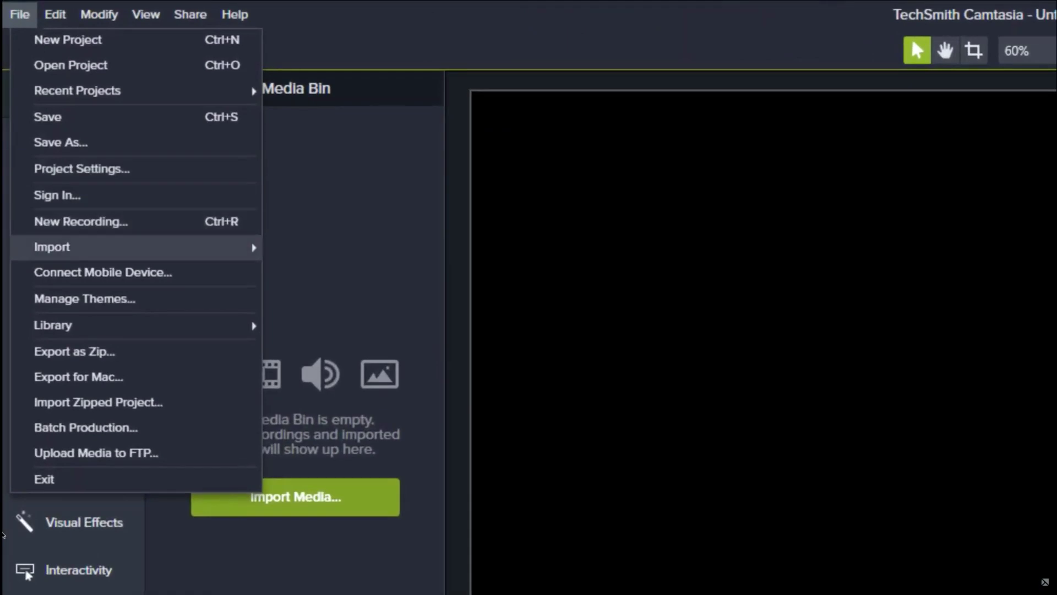
# Import the Camtasia + PPT folder's Sample PPT slides via File > Import > Media
pyautogui.moveTo(51, 246)
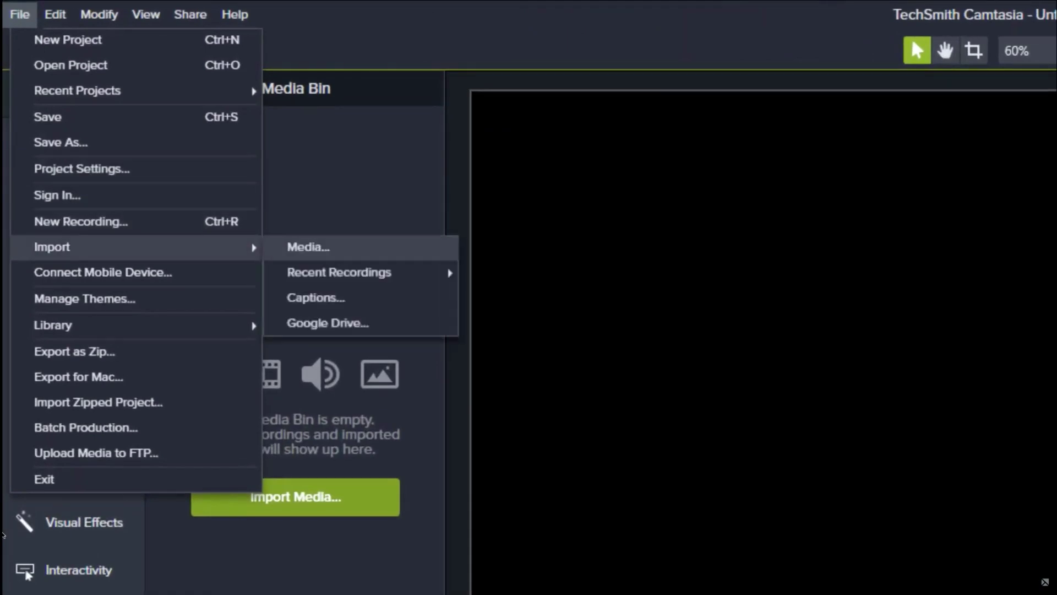
pyautogui.click(309, 247)
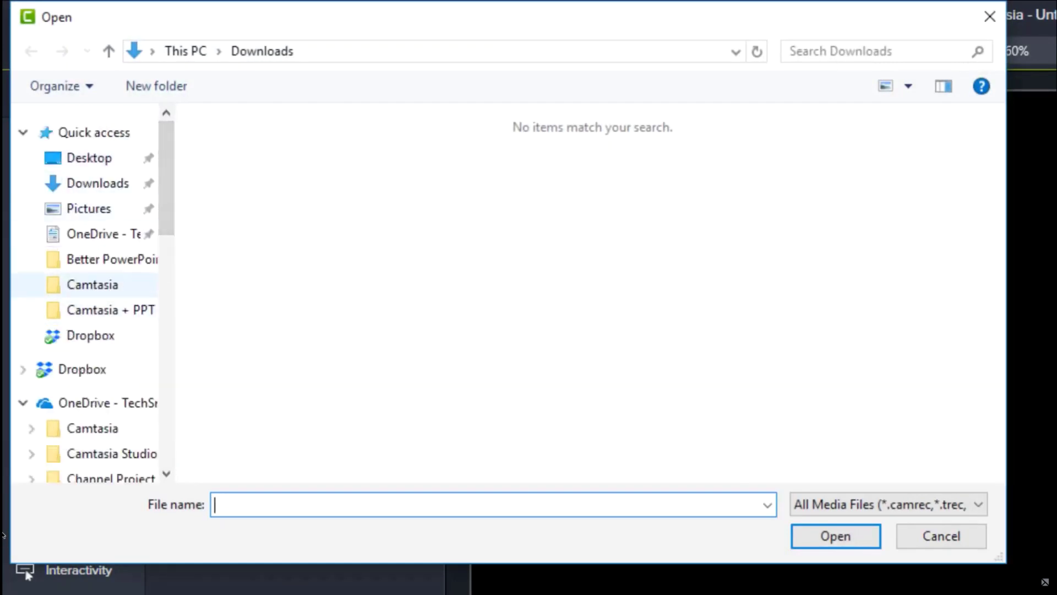
pyautogui.click(92, 284)
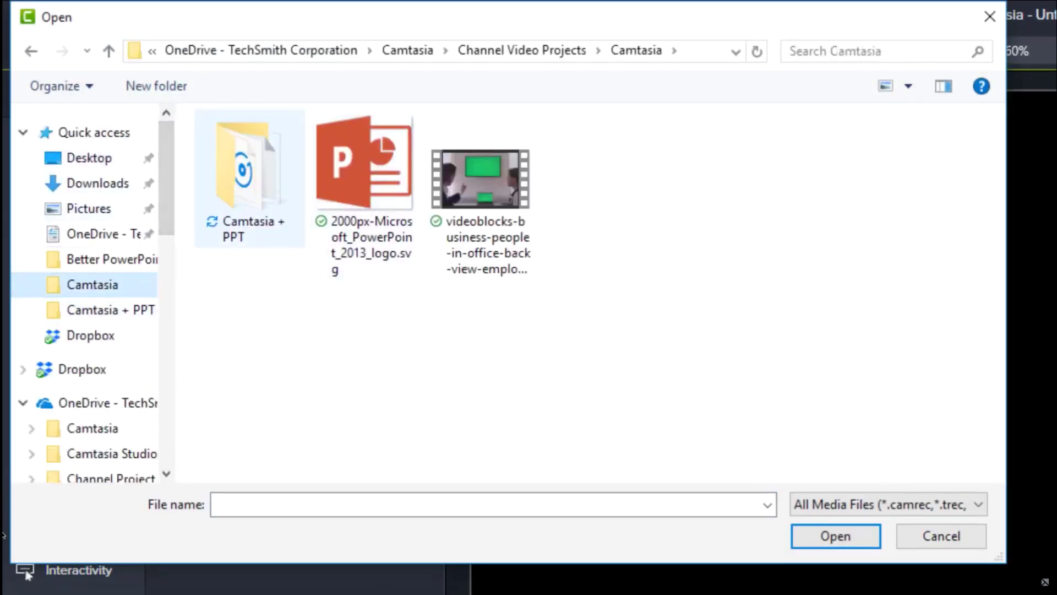
pyautogui.click(249, 177)
pyautogui.press('Return')
pyautogui.press('Return')
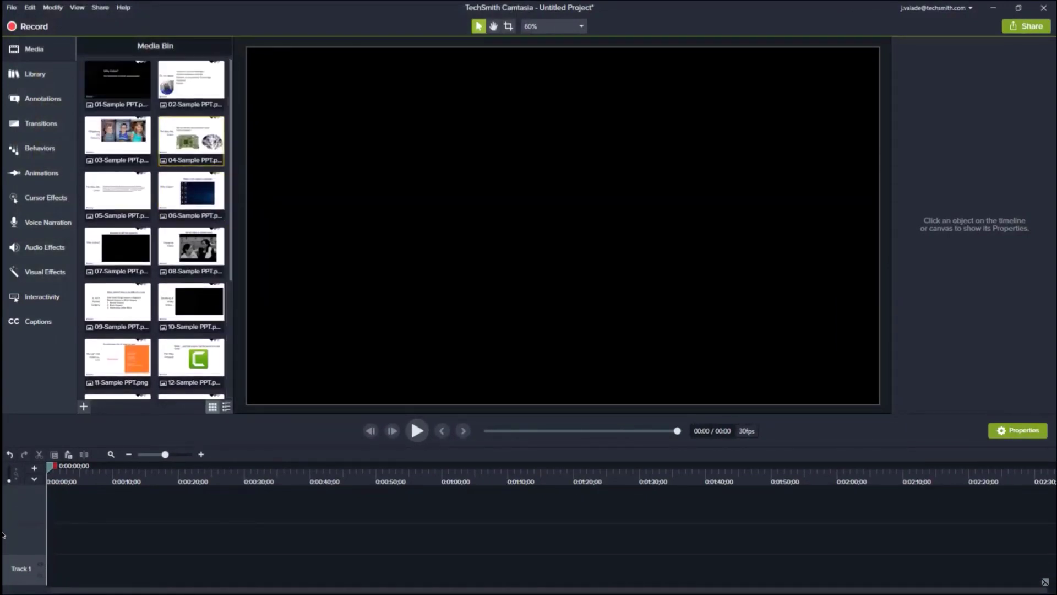
# Drag the selected slide images from the Media Bin onto the timeline
pyautogui.moveTo(117, 83); pyautogui.dragTo(99, 570)
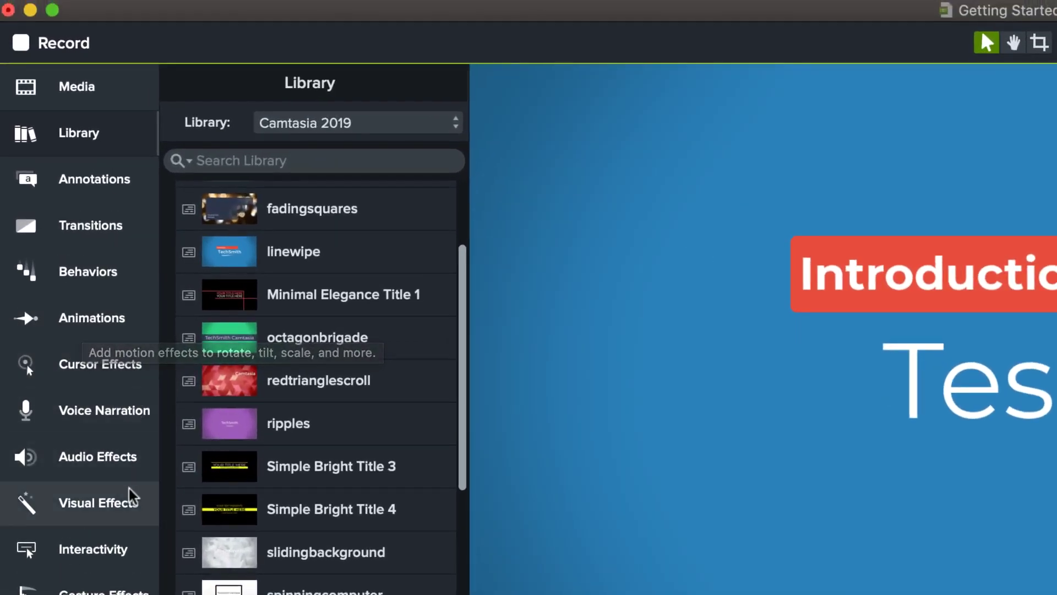
# Show the Transitions panel and scroll down through the available transitions
pyautogui.click(99, 231)
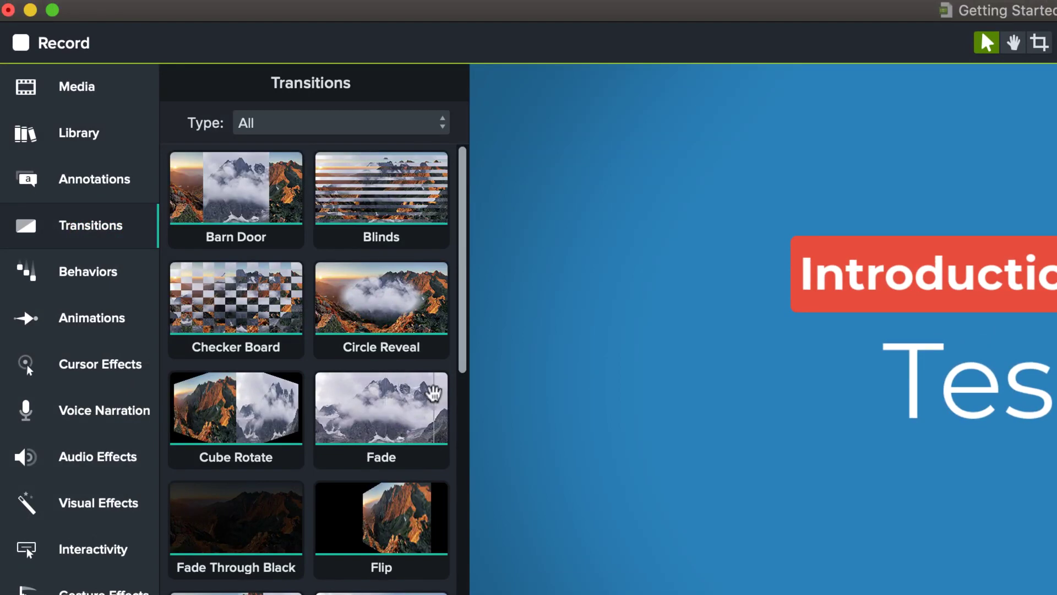
pyautogui.scroll(-1, 331, 485)
pyautogui.scroll(-3, 253, 538)
pyautogui.scroll(-3, 309, 588)
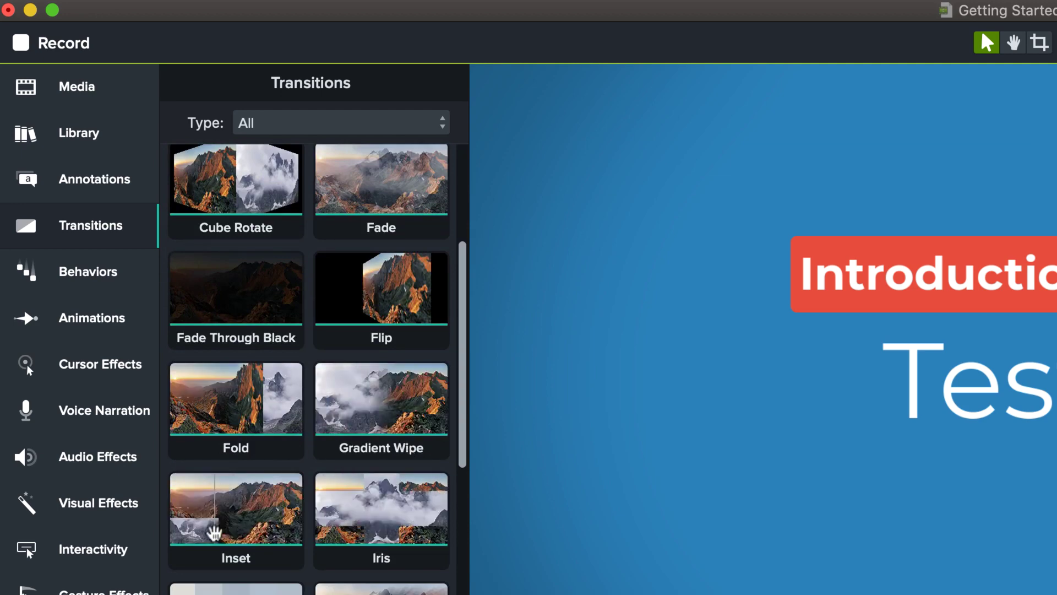
pyautogui.scroll(-2, 396, 585)
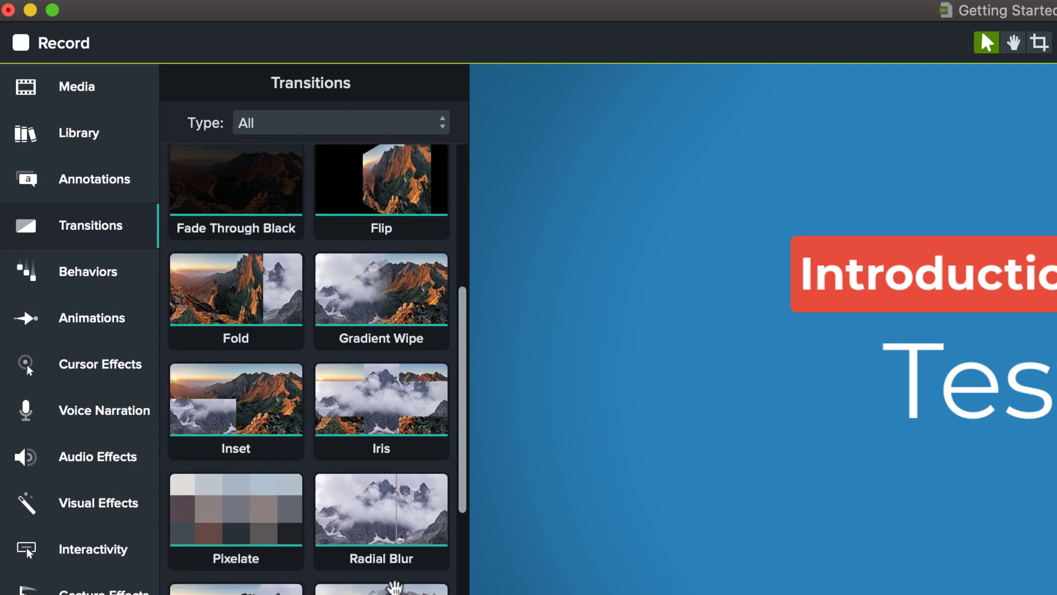
pyautogui.scroll(-4, 396, 586)
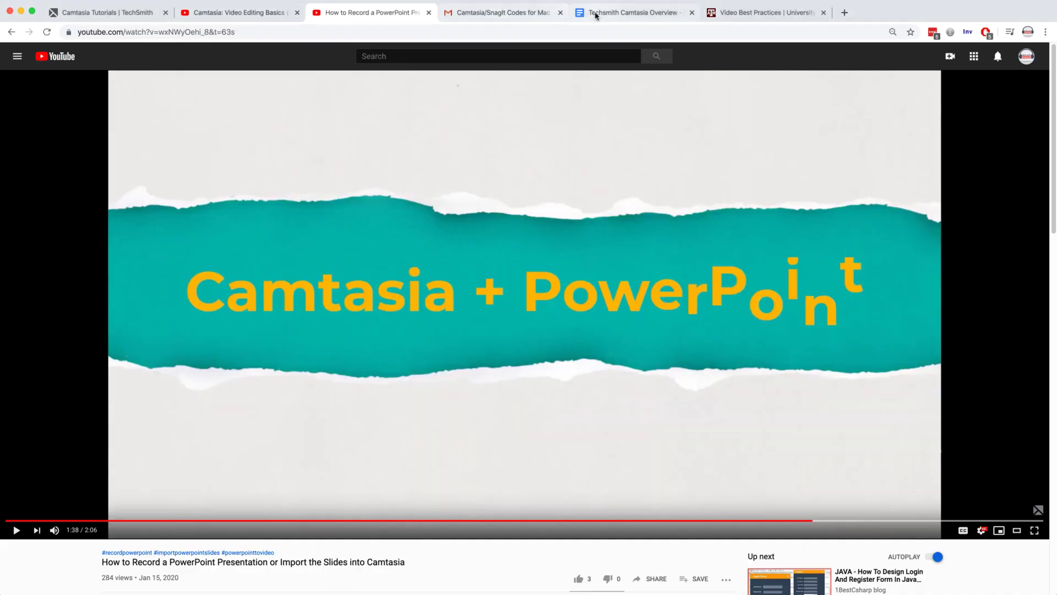
# Return to the Camtasia project window showing the Introduction / Test Title slide
pyautogui.click(595, 15)
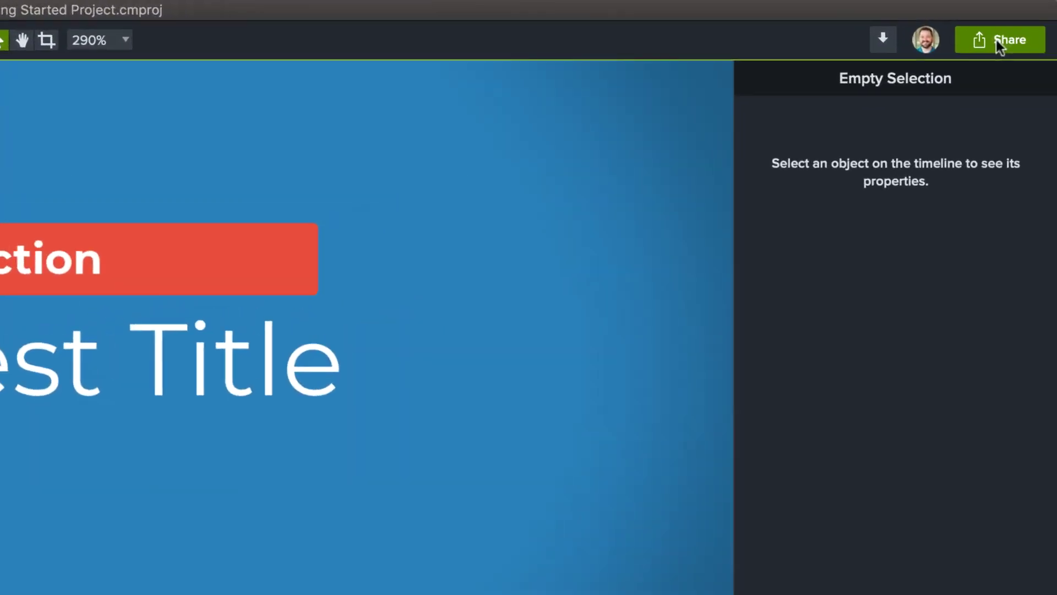
# Set up a local MP4 export of Getting Started Project to Downloads with Export as Web Page ticked
pyautogui.click(996, 40)
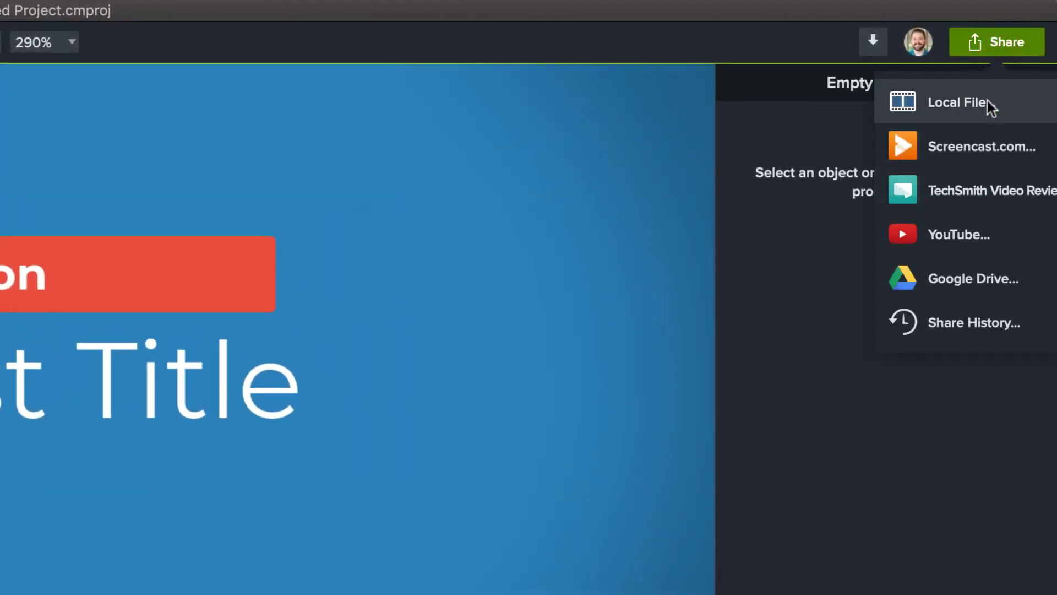
pyautogui.click(987, 104)
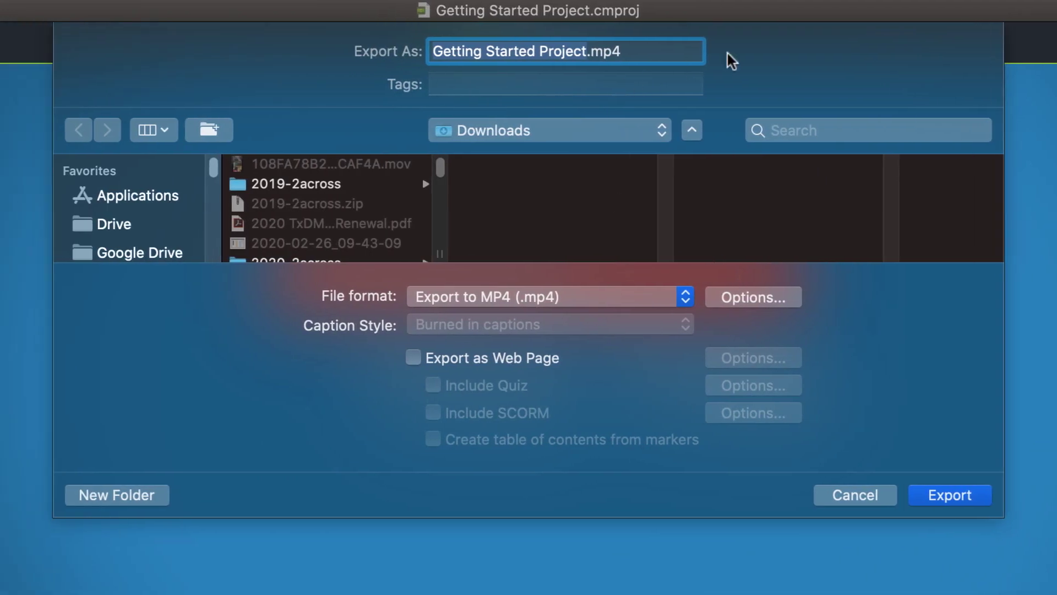
pyautogui.click(490, 26)
pyautogui.click(628, 296)
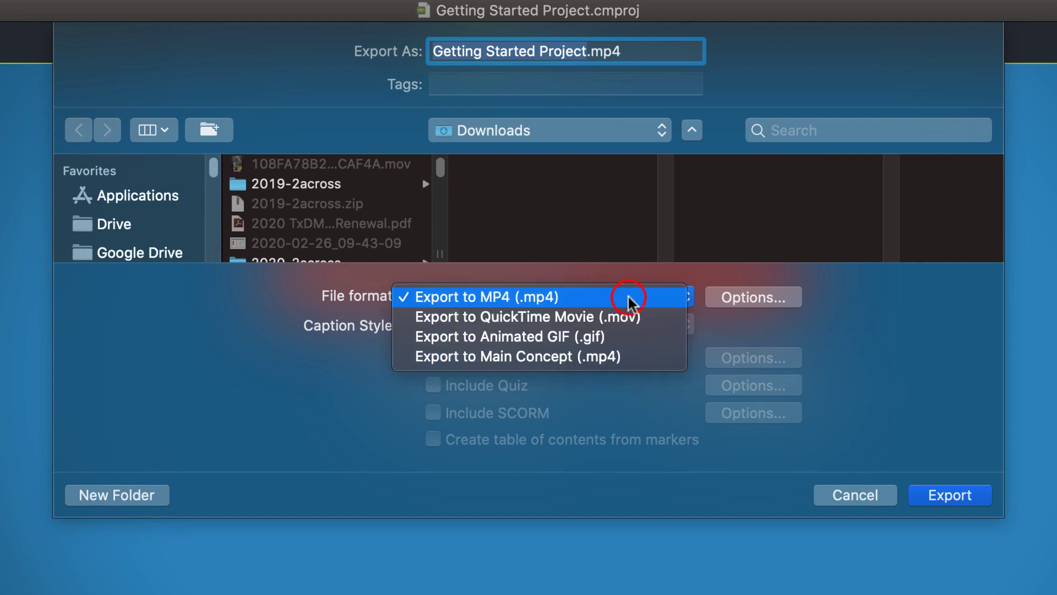
pyautogui.click(921, 330)
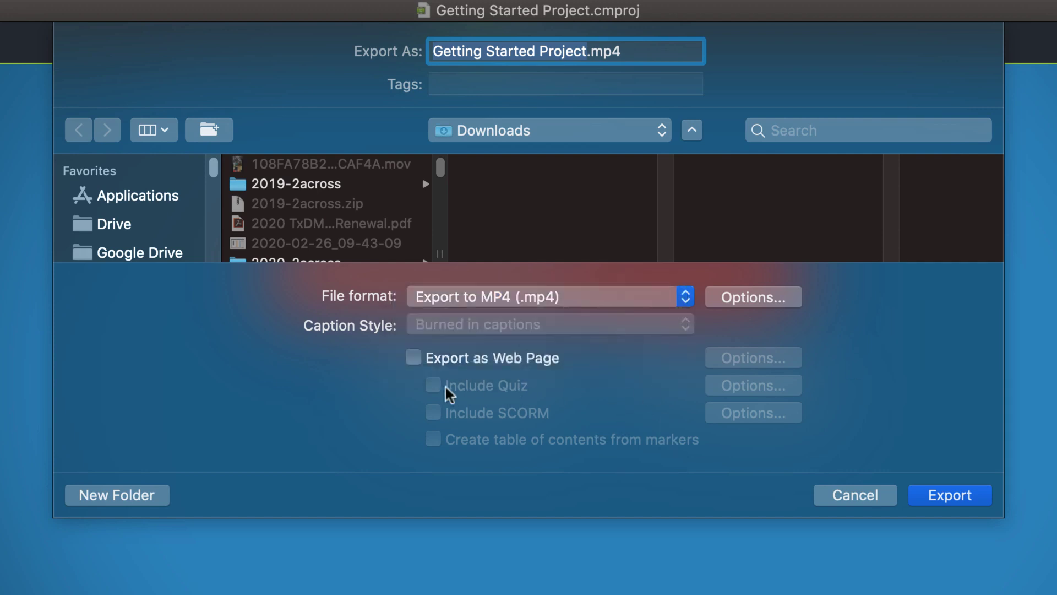
pyautogui.click(413, 357)
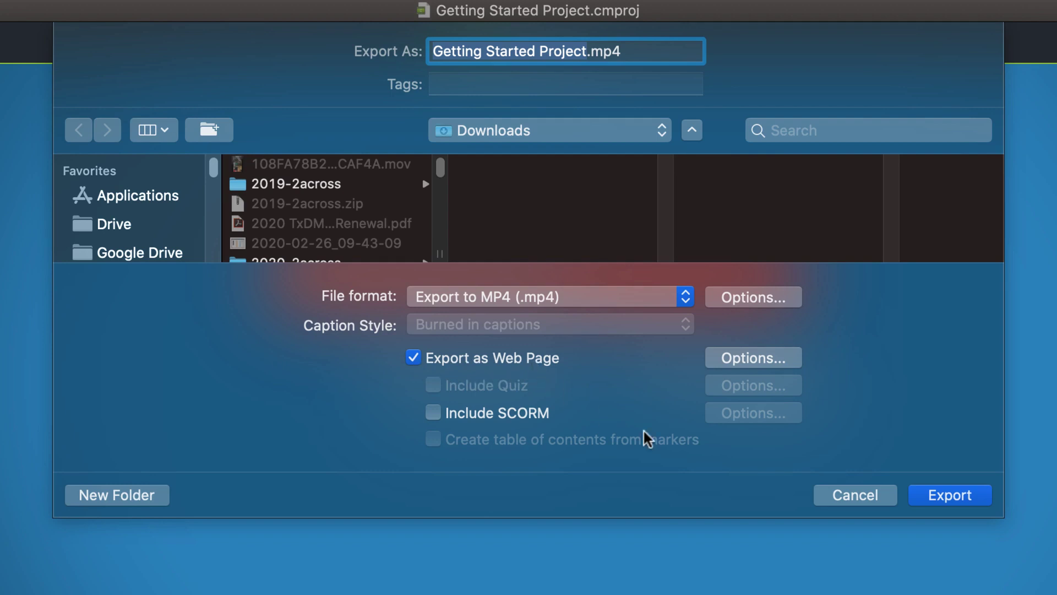
# Export the web-page package and reveal the Getting Started Project.mp4 folder in Finder's Downloads
pyautogui.click(957, 497)
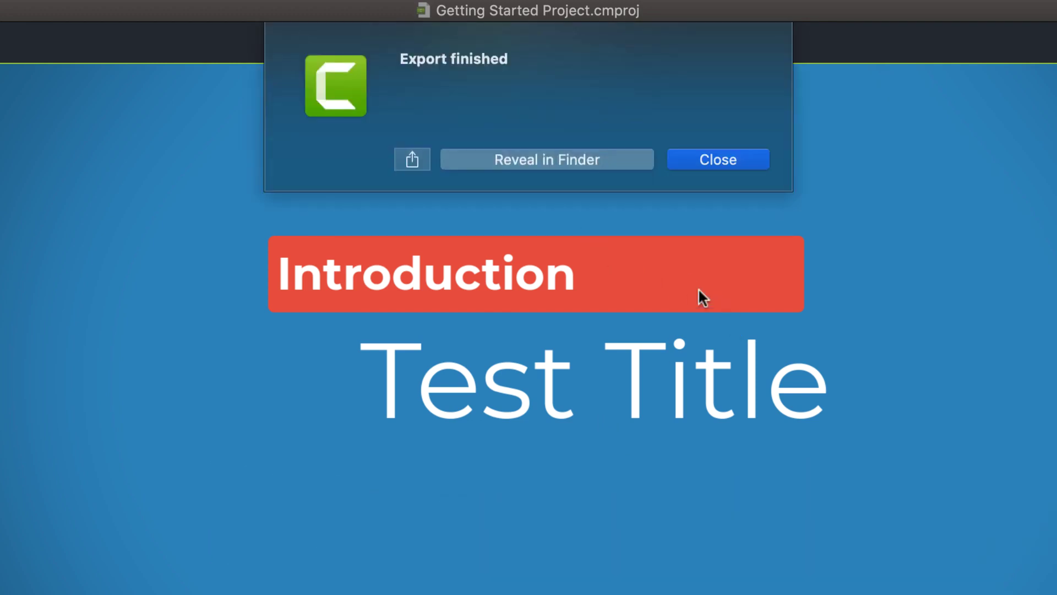
pyautogui.click(560, 159)
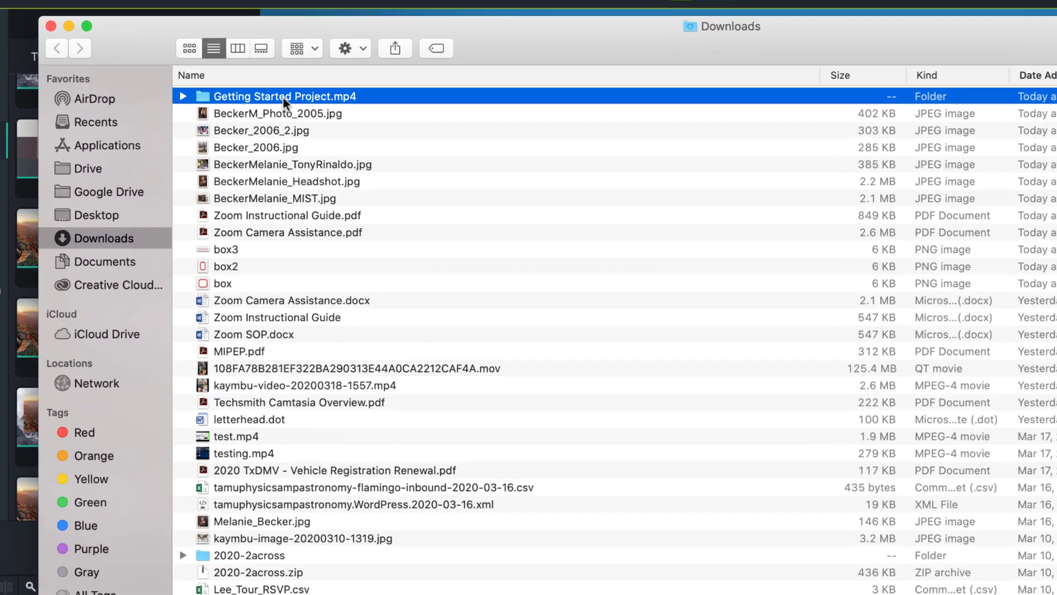
# Open the Getting Started Project.mp4 folder, expand media, and inspect the video and index.html files
pyautogui.click(253, 85)
pyautogui.doubleClick(302, 102)
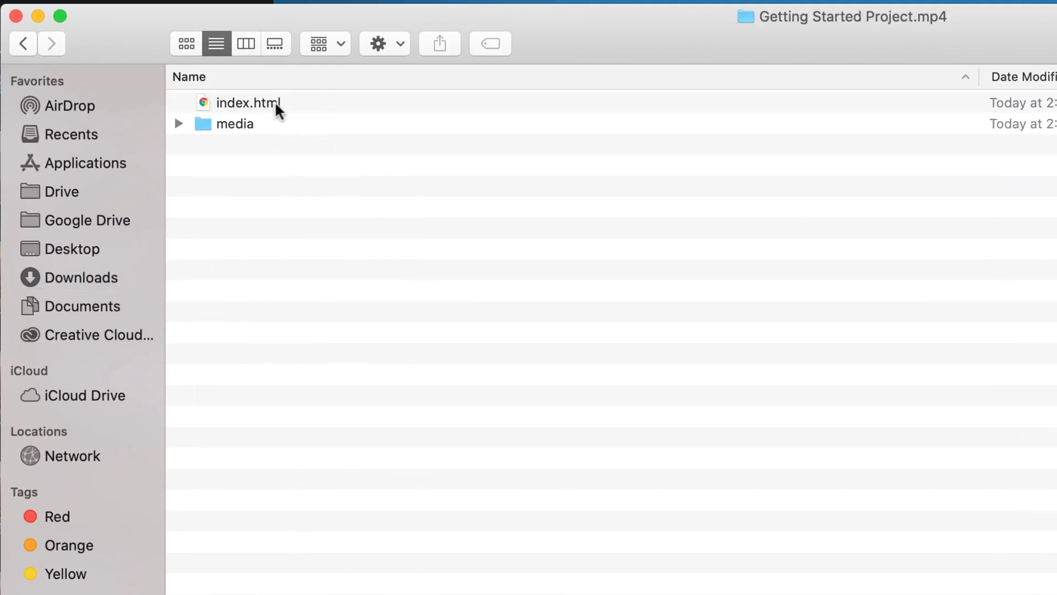
pyautogui.click(178, 124)
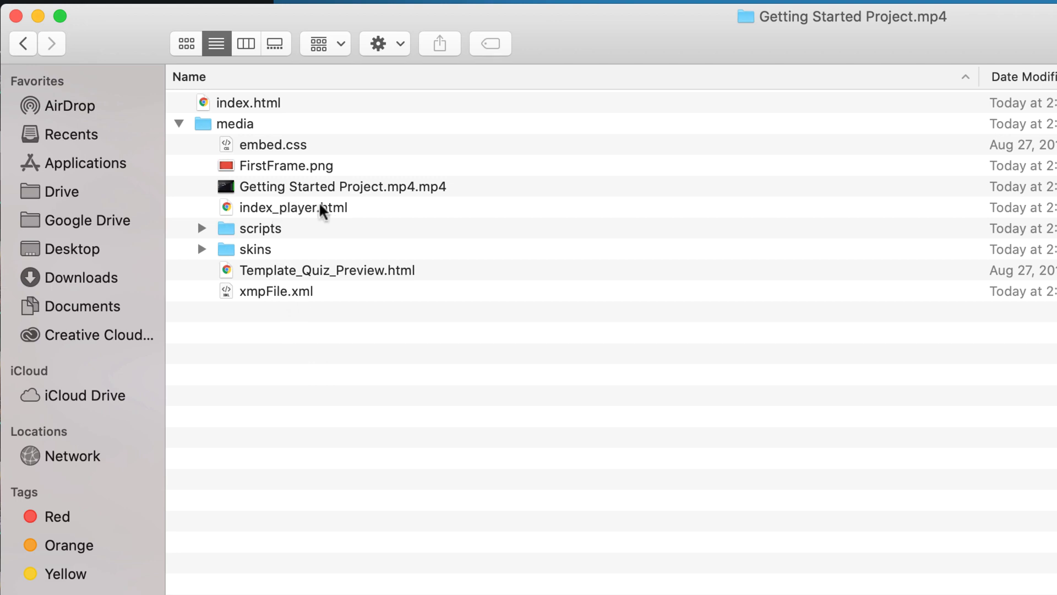
pyautogui.click(349, 190)
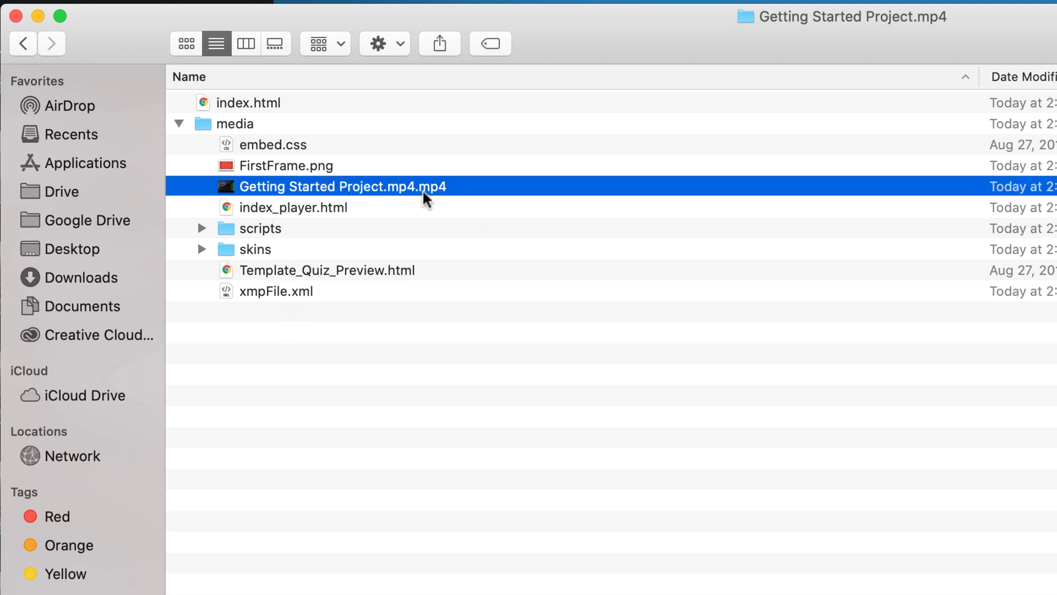
pyautogui.click(262, 107)
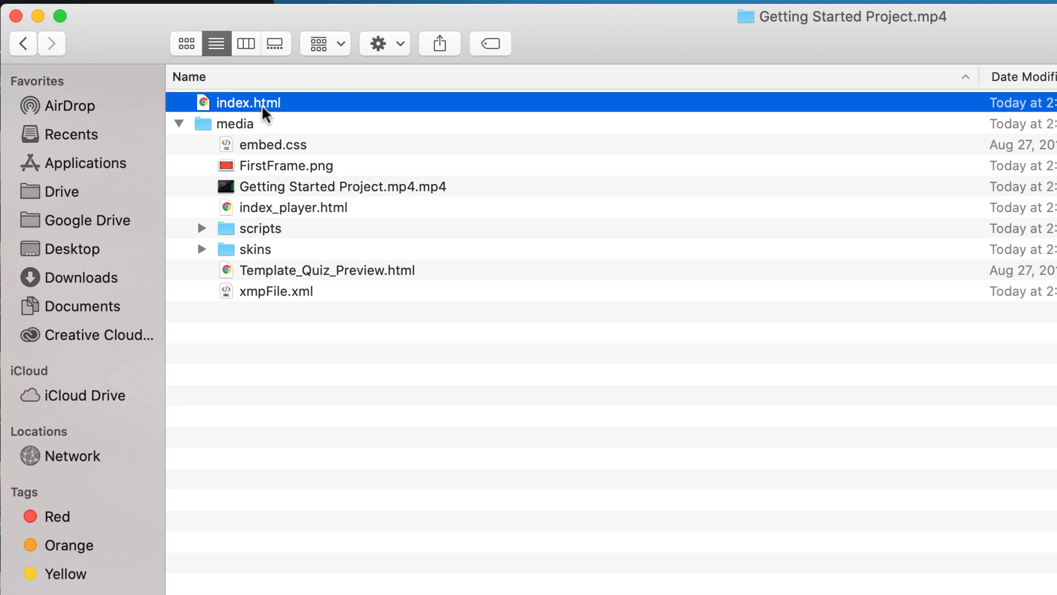
pyautogui.click(239, 105)
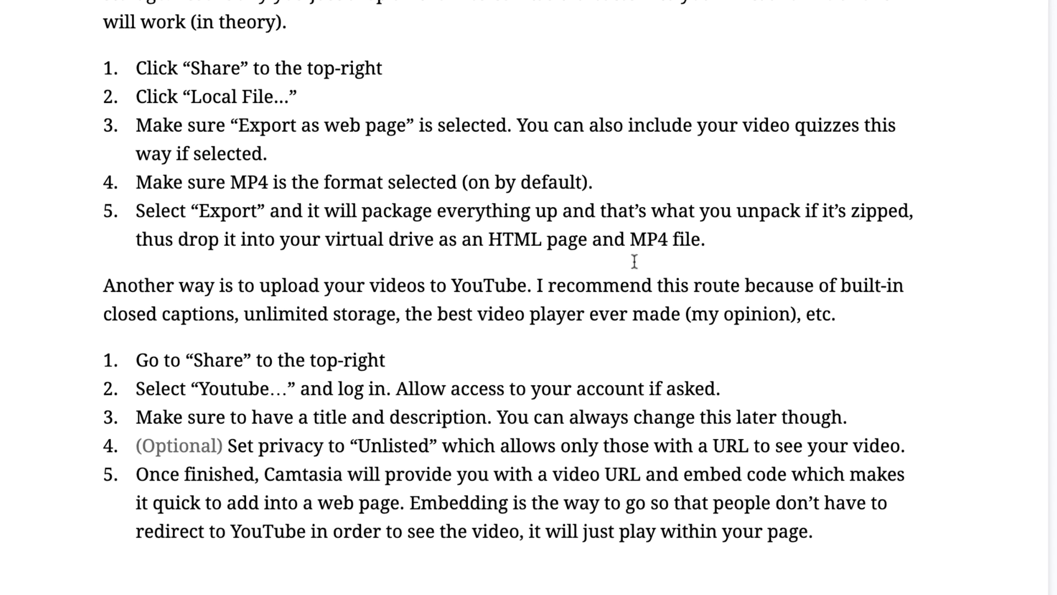
pyautogui.scroll(-4, 591, 245)
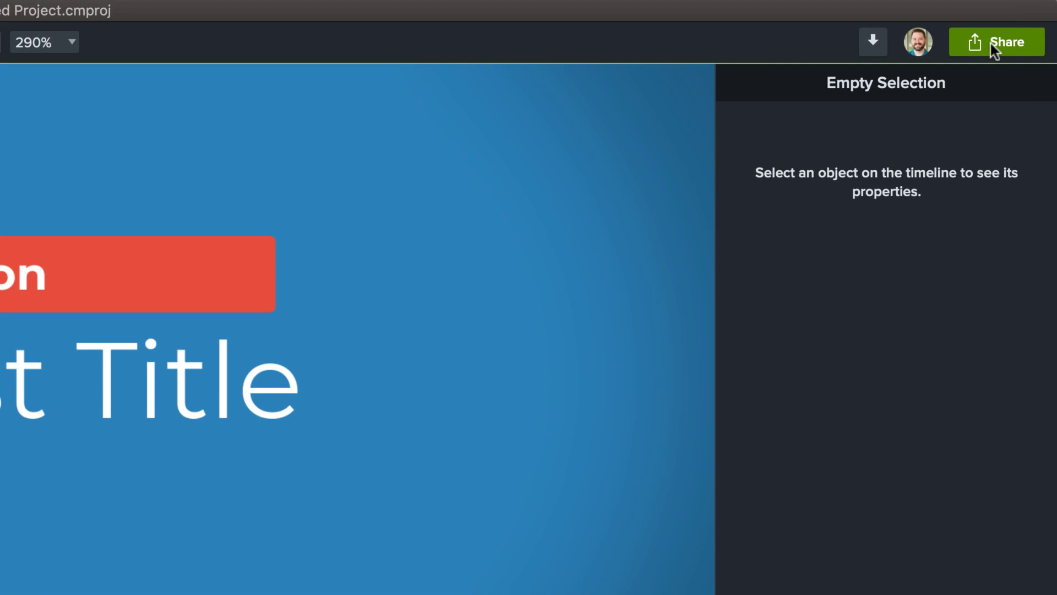
# Share Getting Started Project to YouTube with Privacy set to Unlisted
pyautogui.click(990, 44)
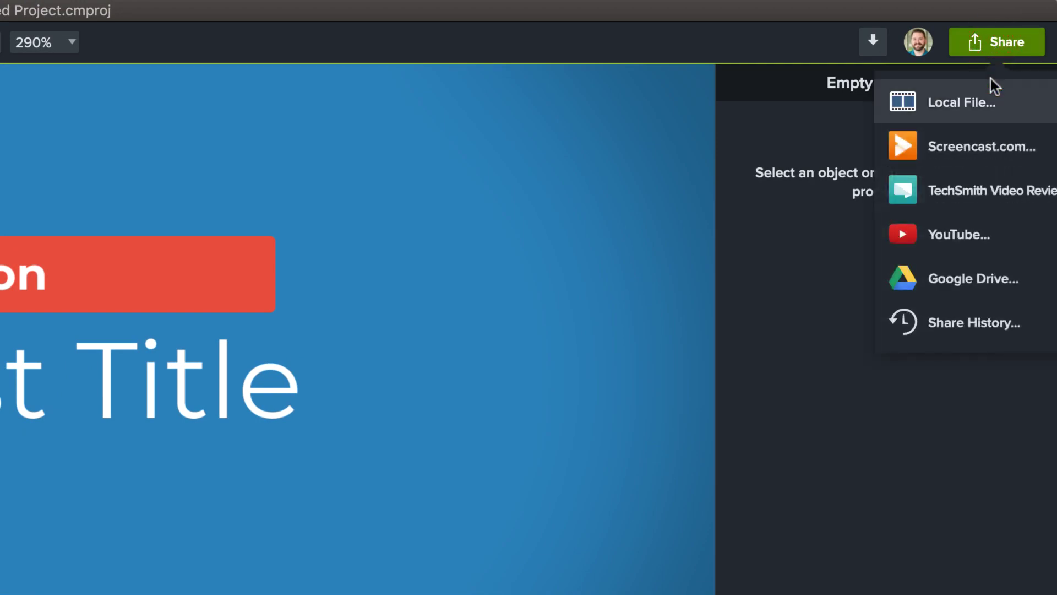
pyautogui.click(974, 231)
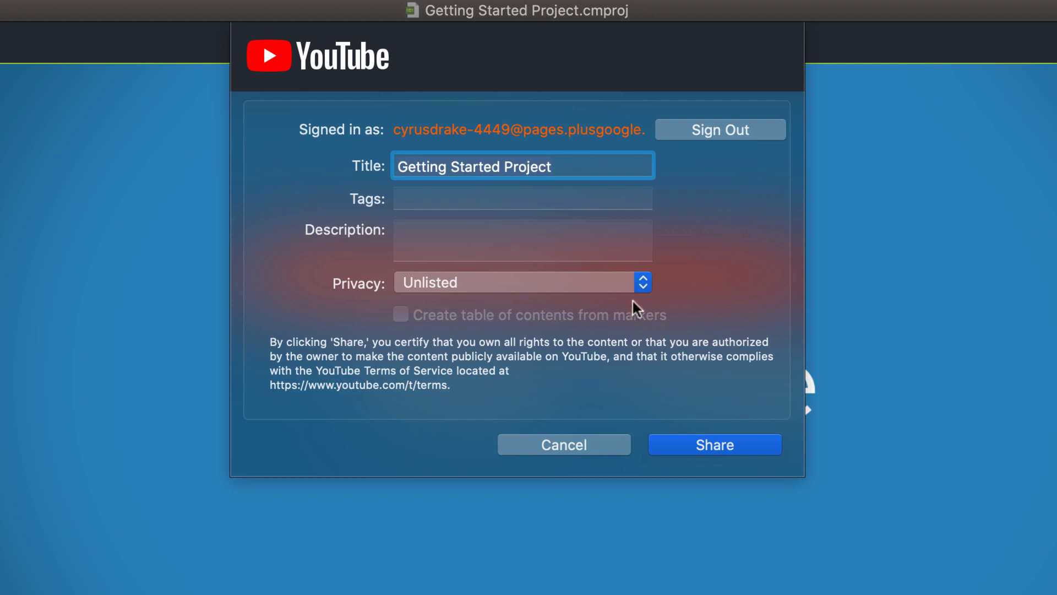
pyautogui.click(640, 285)
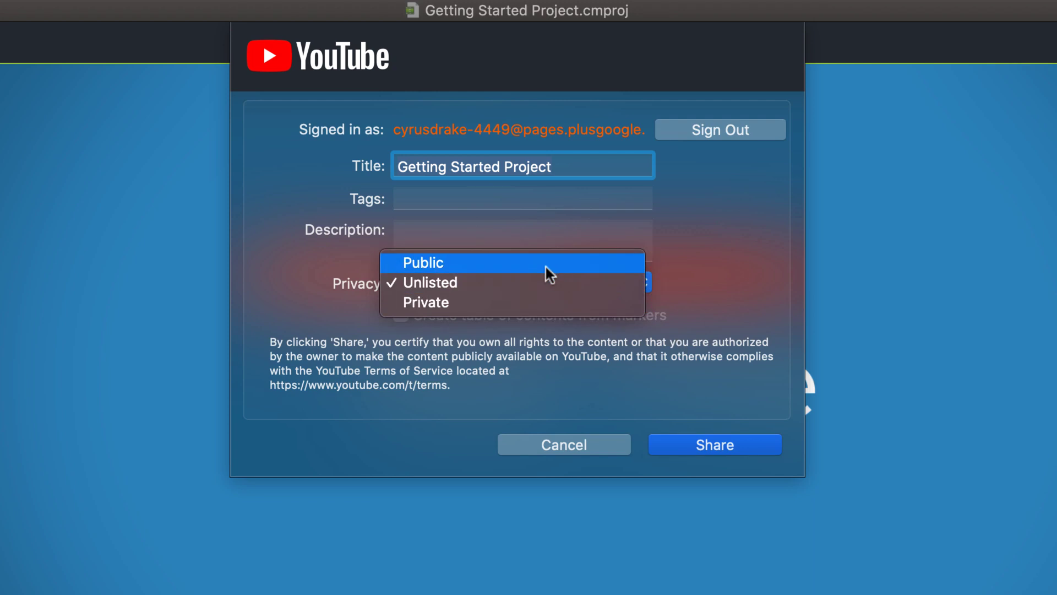
pyautogui.click(569, 288)
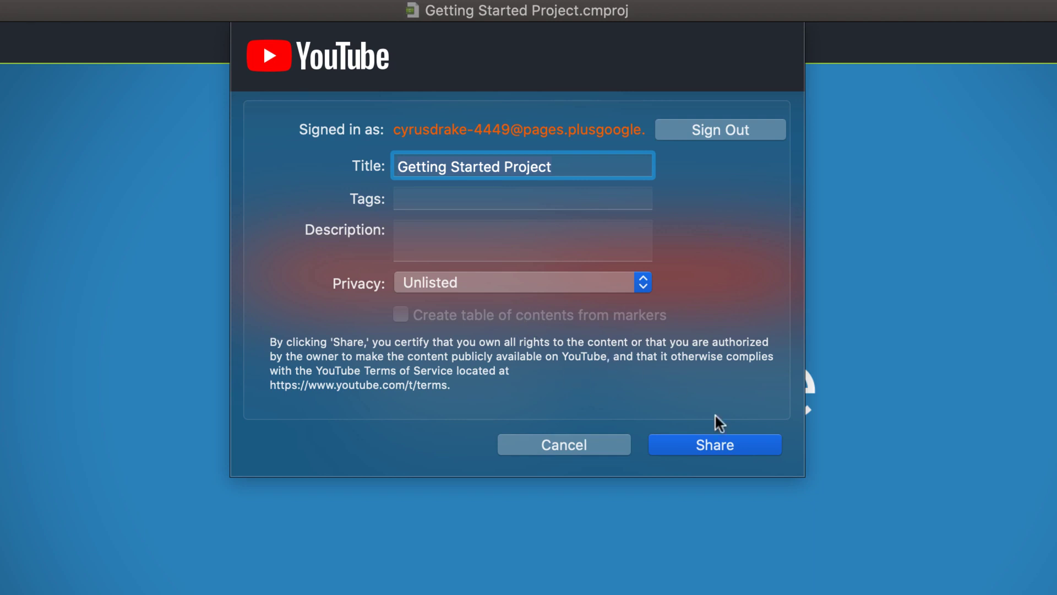
pyautogui.click(706, 444)
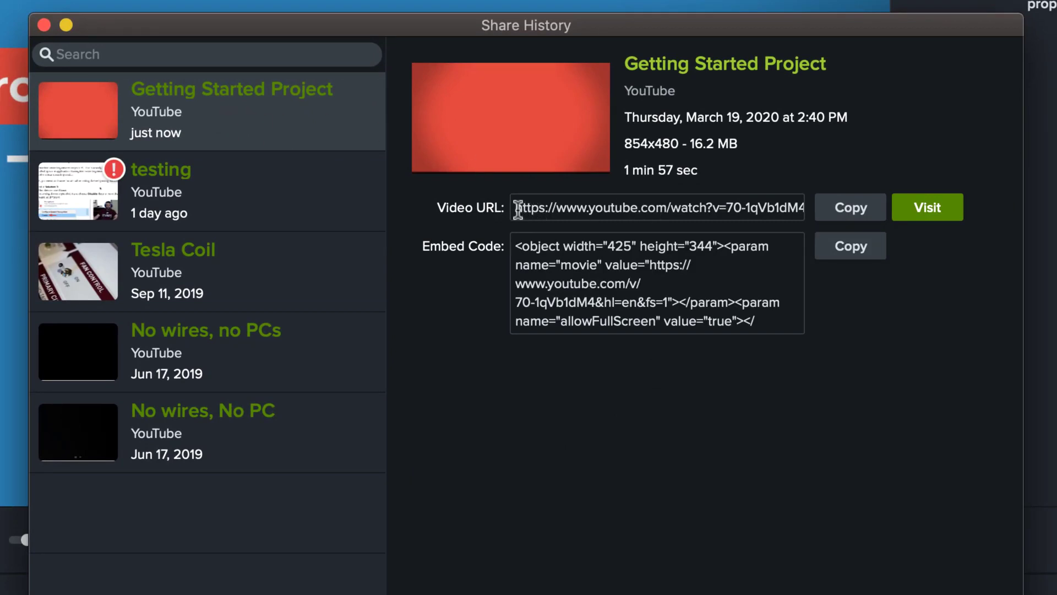
# Select the video URL and embed code in Share History, then copy the embed code
pyautogui.moveTo(519, 208); pyautogui.dragTo(817, 449)
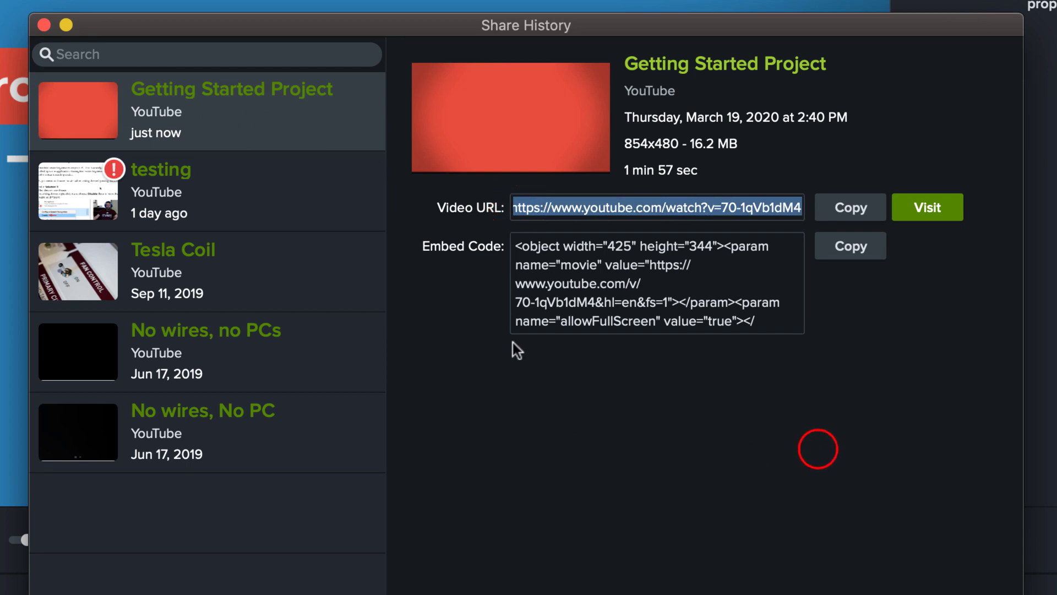
pyautogui.click(516, 246)
pyautogui.moveTo(516, 247); pyautogui.dragTo(781, 322)
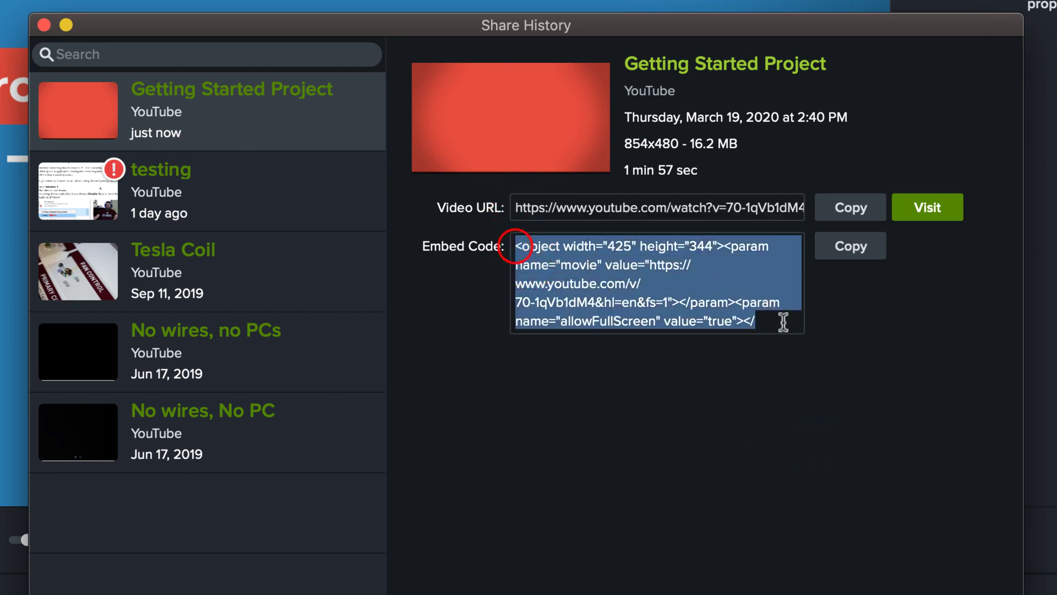
pyautogui.click(775, 347)
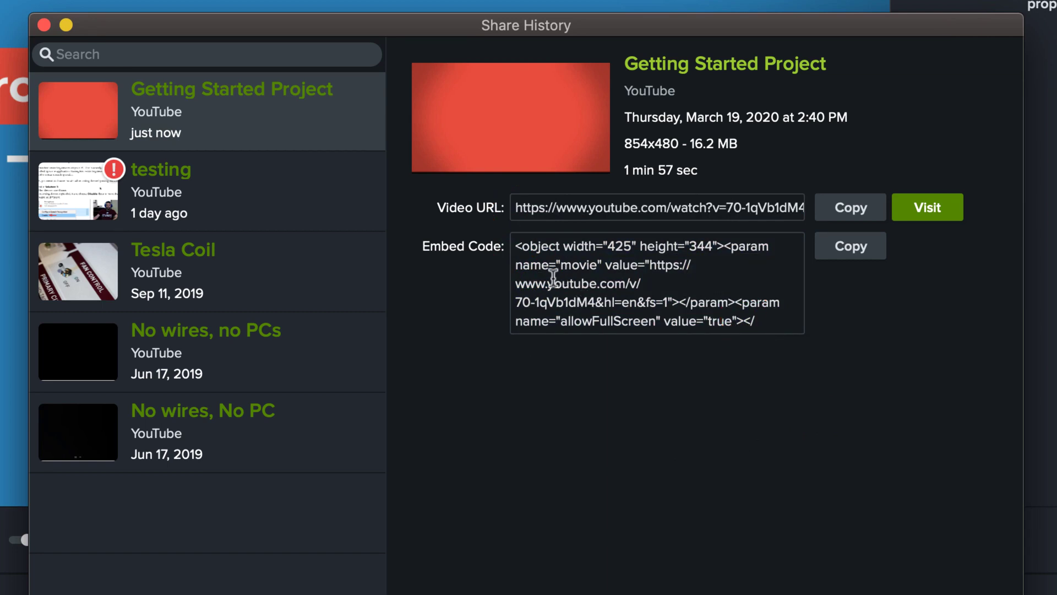
pyautogui.click(852, 254)
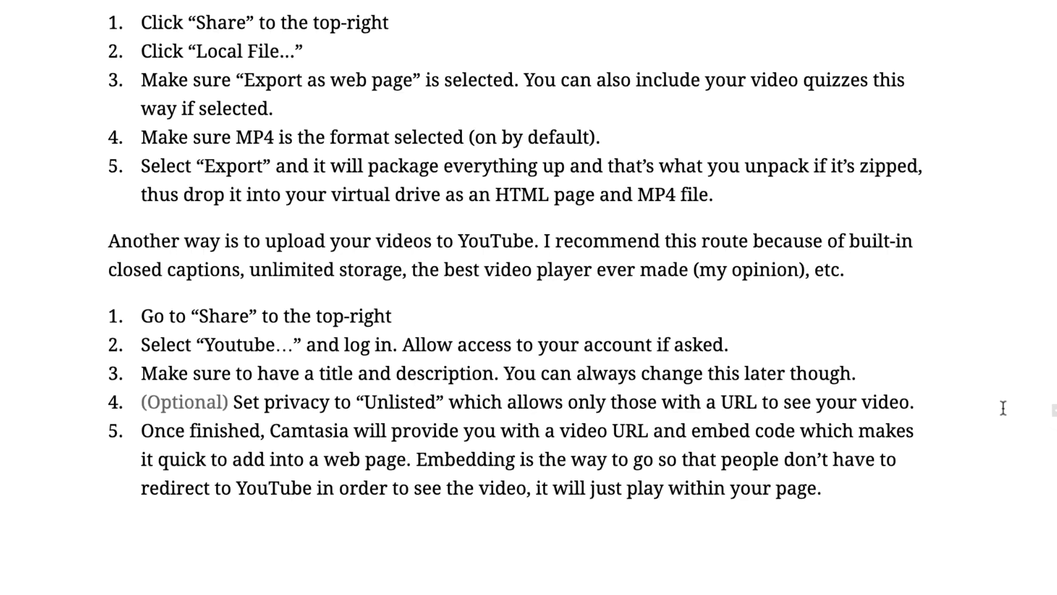
# Place the insertion point at the end of step 2 in the instructions document
pyautogui.click(785, 342)
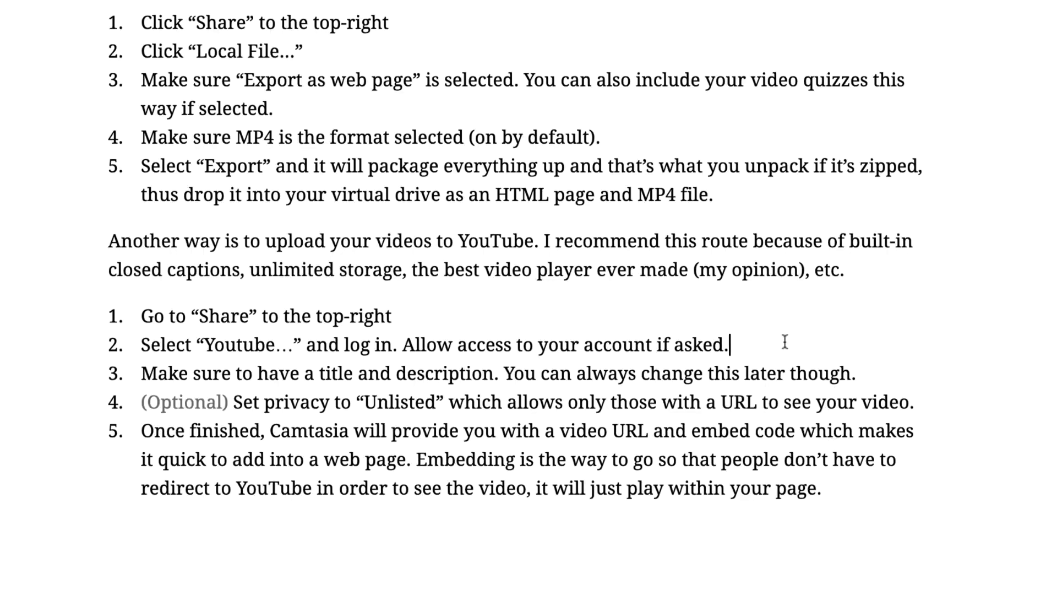